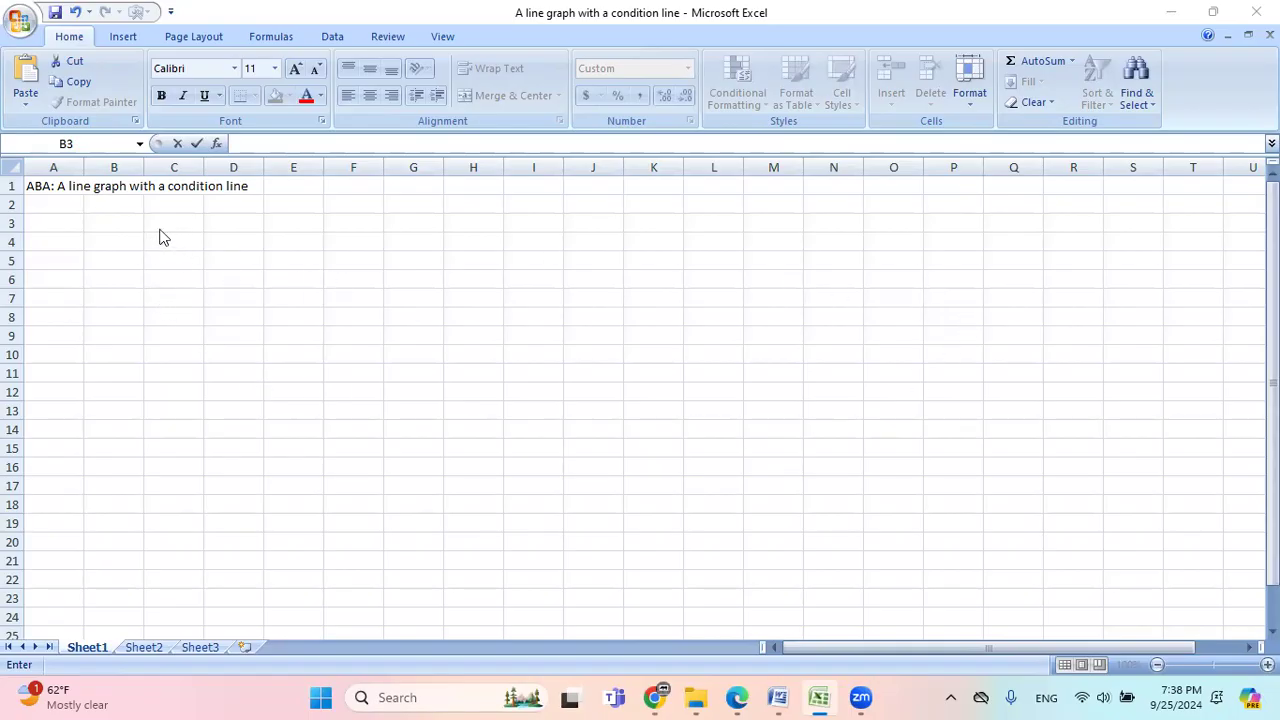
Enter the consecutive dates 1/1 through 1/10 down cells B3 to B12
{"action": "left_click", "coordinate": [117, 224]}
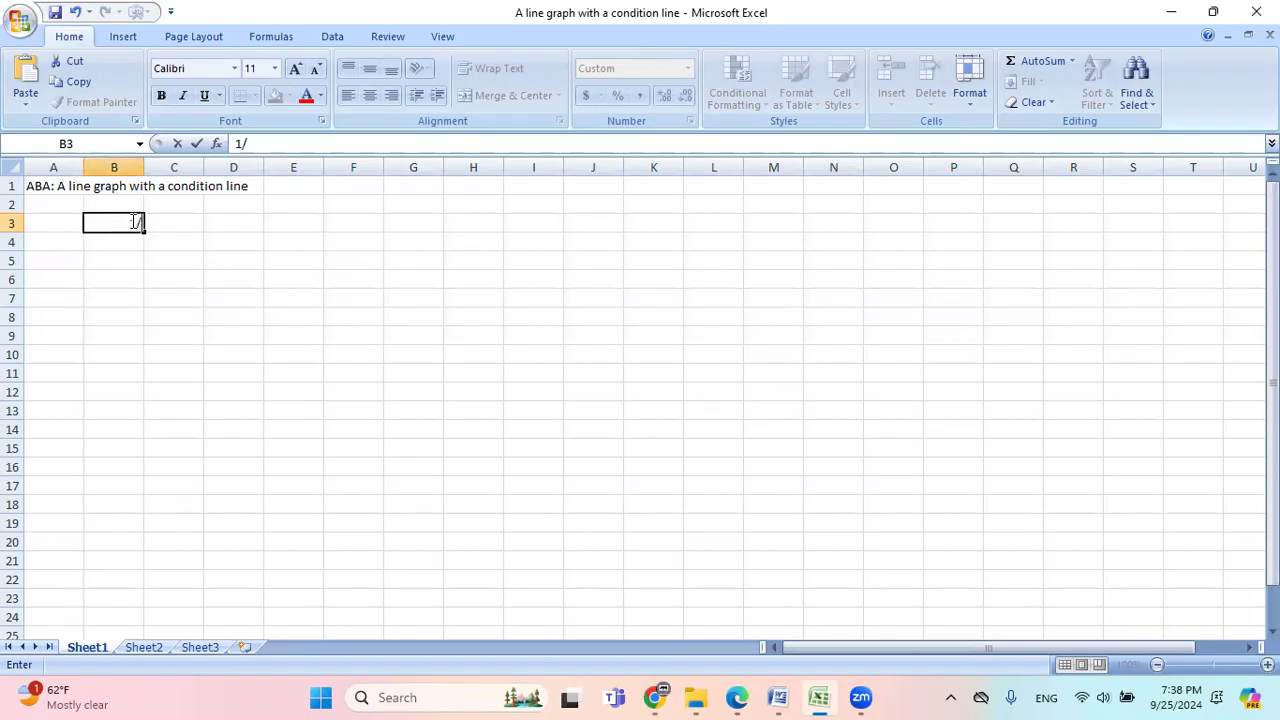
{"action": "key", "text": "Return"}
{"action": "type", "text": "1/2"}
{"action": "key", "text": "Return"}
{"action": "type", "text": "1/3"}
{"action": "key", "text": "Return"}
{"action": "type", "text": "1"}
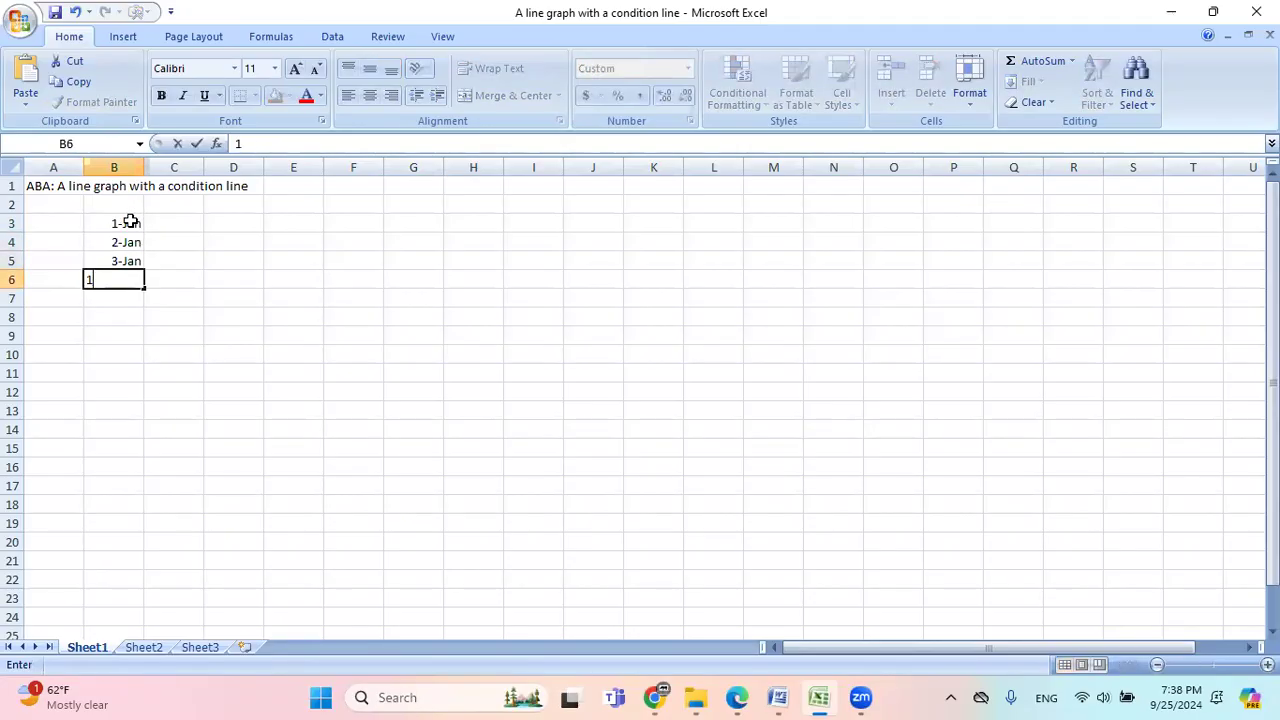
{"action": "type", "text": "/4"}
{"action": "key", "text": "Return"}
{"action": "type", "text": "1/5"}
{"action": "key", "text": "Return"}
{"action": "type", "text": "1/6"}
{"action": "key", "text": "Return"}
{"action": "type", "text": "1/7"}
{"action": "key", "text": "Return"}
{"action": "type", "text": "1"}
{"action": "key", "text": "Return"}
{"action": "type", "text": "1/"}
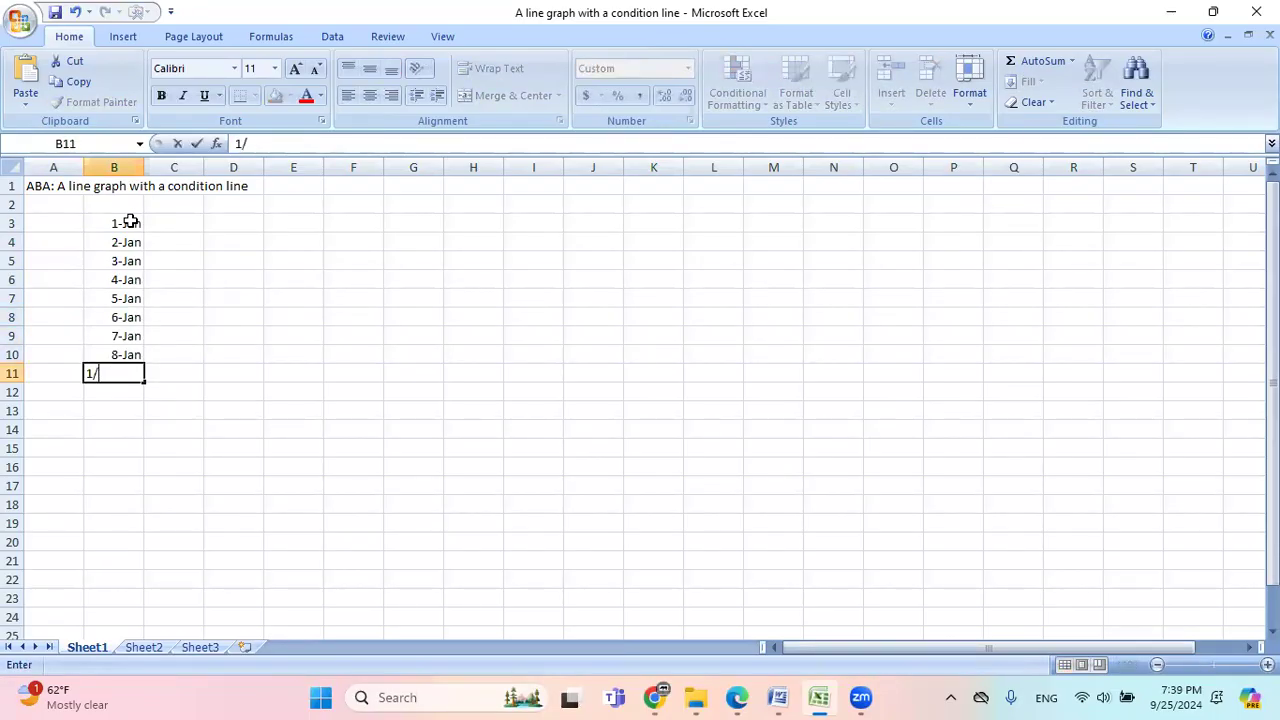
{"action": "type", "text": "9"}
{"action": "key", "text": "Return"}
{"action": "type", "text": "1"}
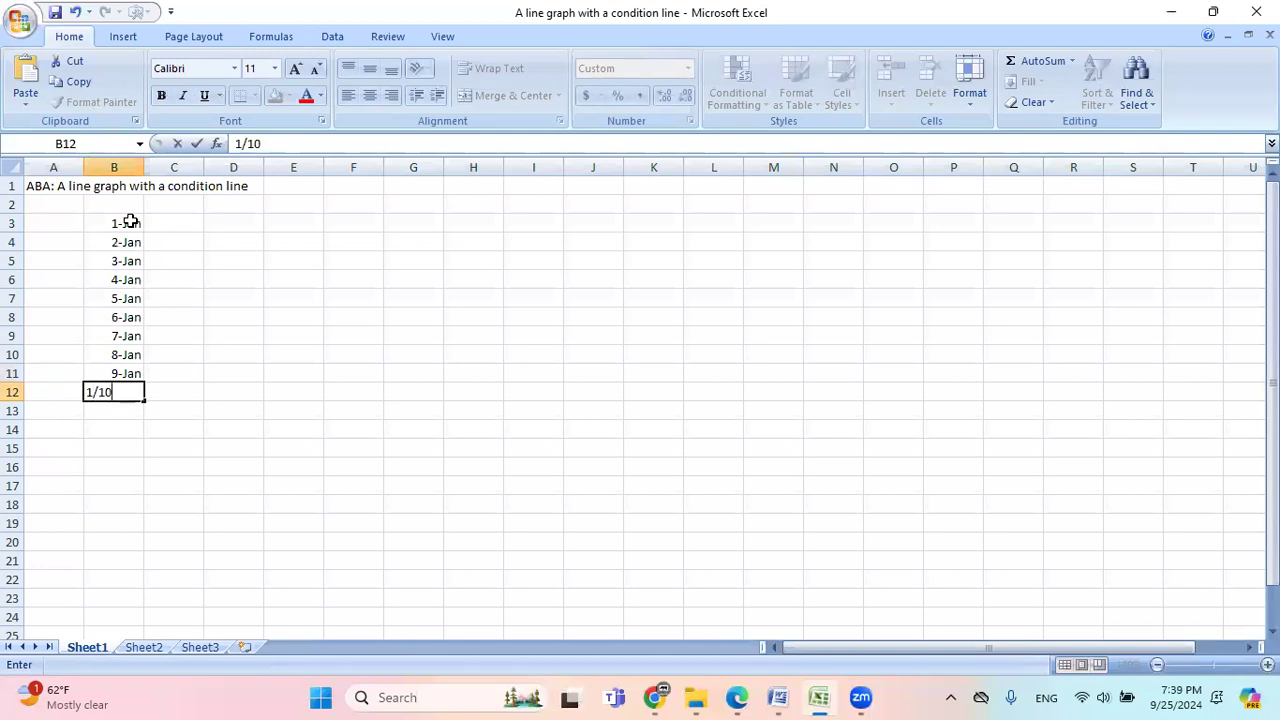
{"action": "type", "text": "/10"}
{"action": "key", "text": "Tab"}
Enter the values 23, 24, 18, 20, 23, 21, 18, 14, 19 and 13 beside the dates in cells C3 to C12
{"action": "key", "text": "Up"}
{"action": "key", "text": "Up"}
{"action": "key", "text": "Up"}
{"action": "key", "text": "Up"}
{"action": "key", "text": "Up"}
{"action": "key", "text": "Up"}
{"action": "key", "text": "Up"}
{"action": "key", "text": "Up"}
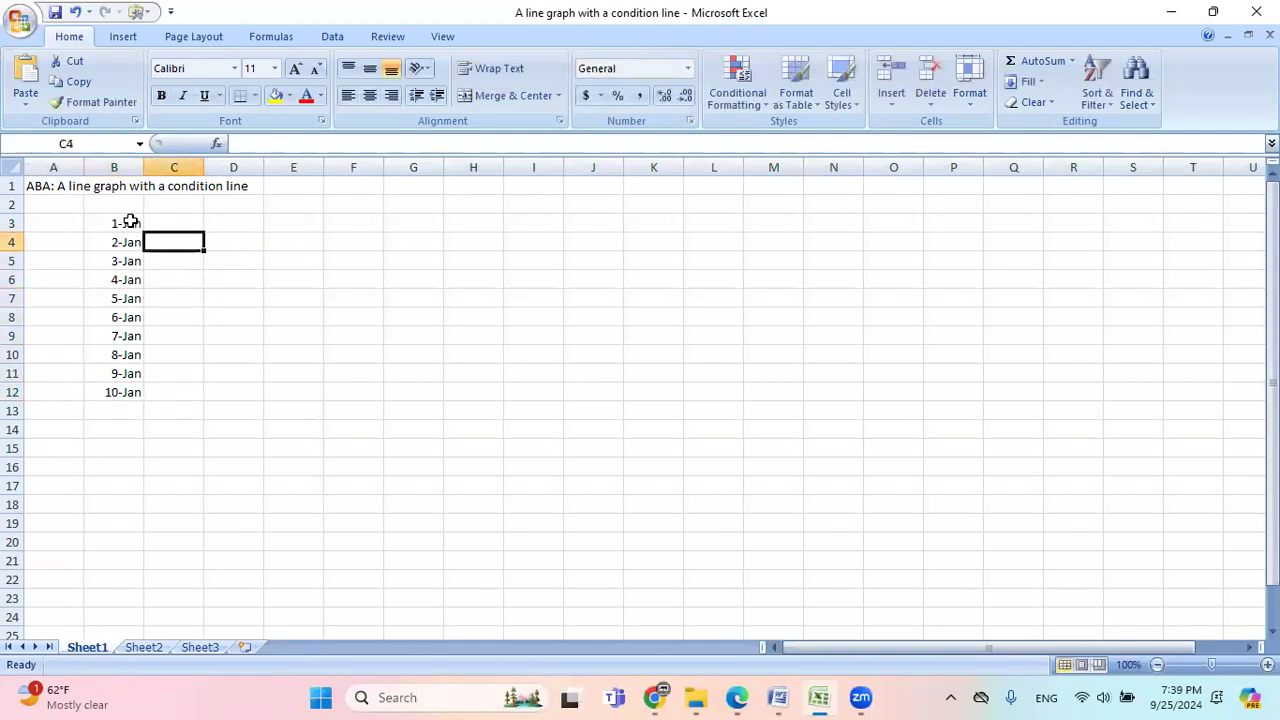
{"action": "key", "text": "Up"}
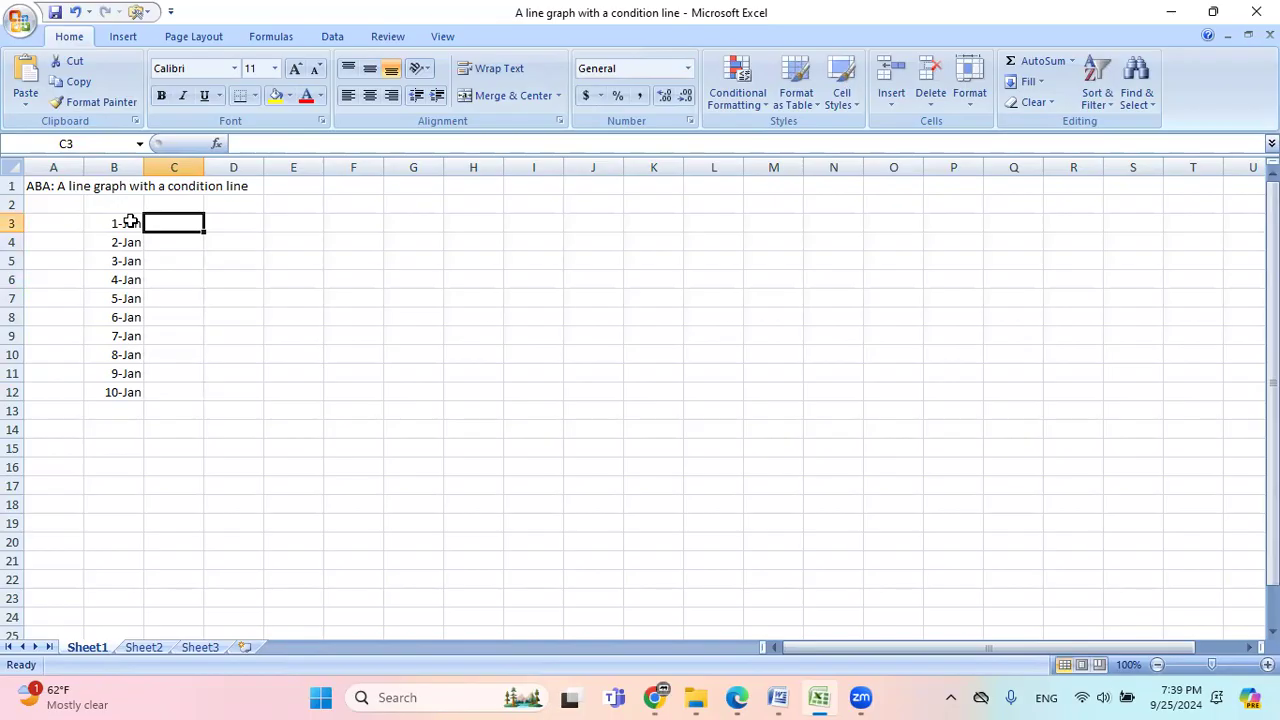
{"action": "type", "text": "23"}
{"action": "key", "text": "Return"}
{"action": "type", "text": "2"}
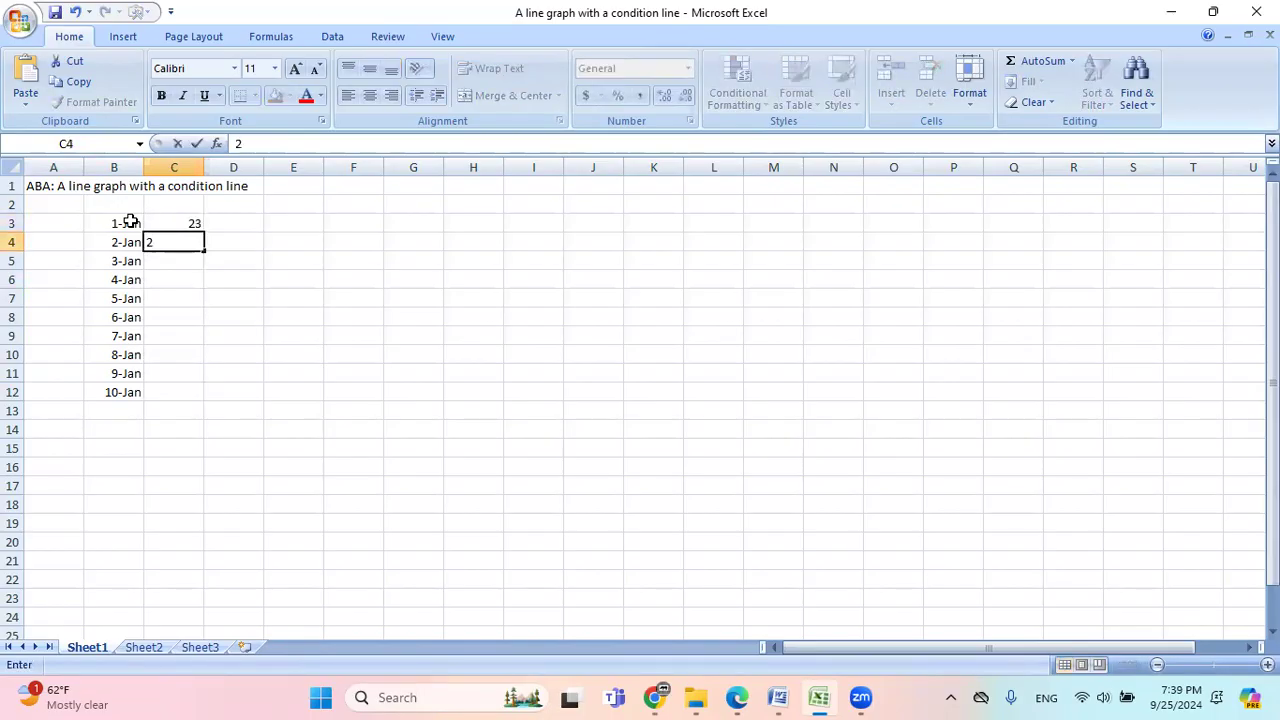
{"action": "type", "text": "4"}
{"action": "key", "text": "Return"}
{"action": "type", "text": "18"}
{"action": "key", "text": "Return"}
{"action": "type", "text": "20"}
{"action": "key", "text": "Return"}
{"action": "type", "text": "23"}
{"action": "key", "text": "Return"}
{"action": "type", "text": "21"}
{"action": "key", "text": "Return"}
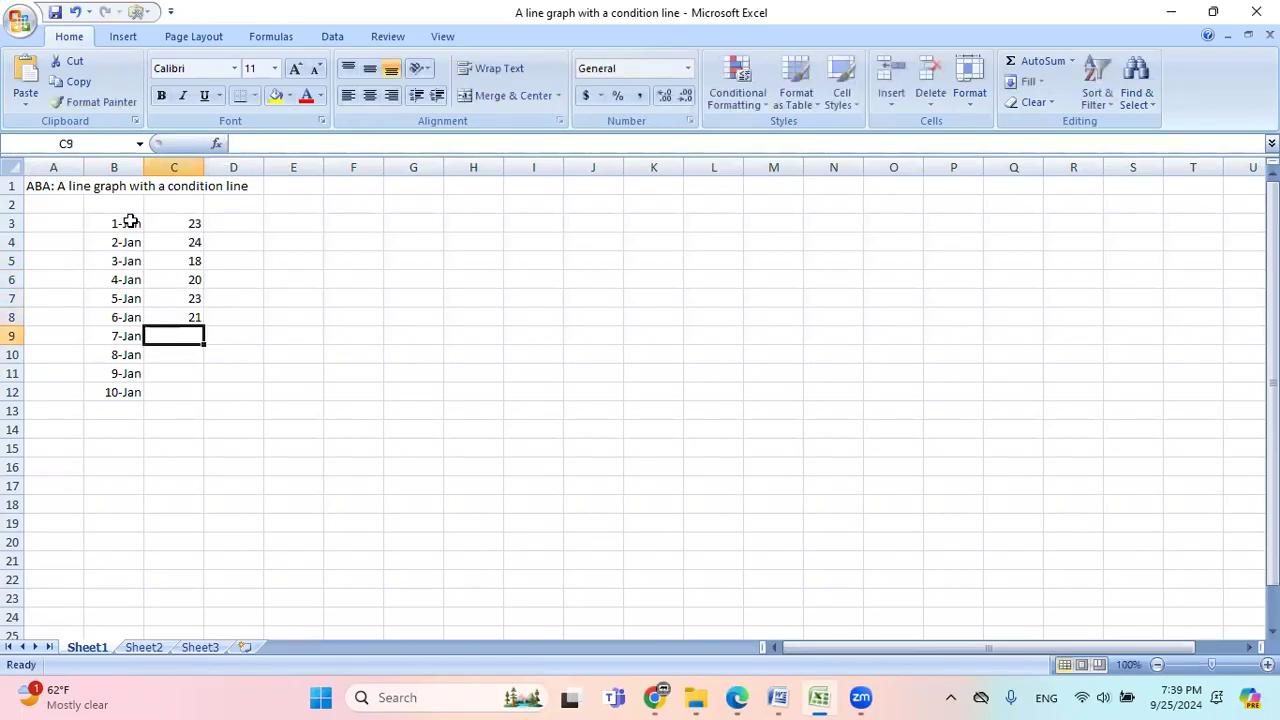
{"action": "type", "text": "18"}
{"action": "key", "text": "Return"}
{"action": "type", "text": "14"}
{"action": "key", "text": "Return"}
{"action": "type", "text": "19"}
{"action": "key", "text": "Return"}
{"action": "type", "text": "13"}
{"action": "key", "text": "Tab"}
{"action": "key", "text": "Up"}
{"action": "key", "text": "Up"}
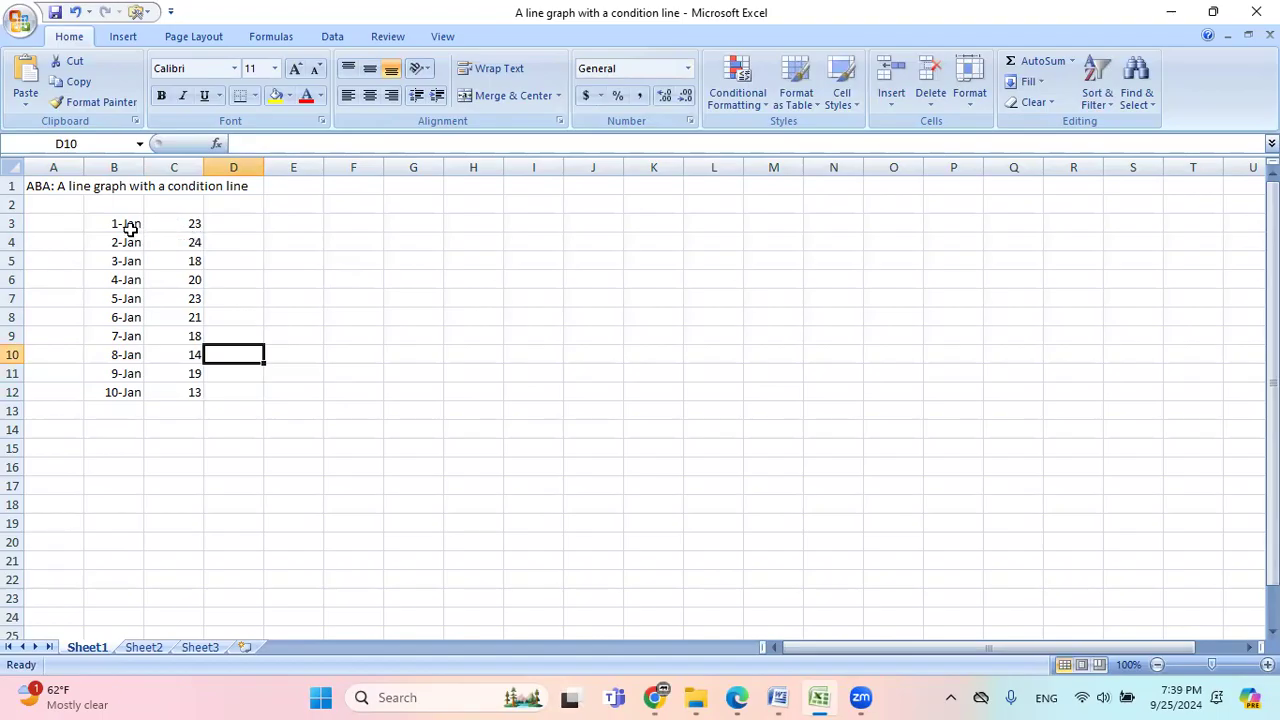
Insert a 2-D line chart with markers from B3:C12 and place it just beside the data, starting near row 3
{"action": "mouse_move", "coordinate": [113, 223]}
{"action": "left_mouse_down"}
{"action": "mouse_move", "coordinate": [163, 246]}
{"action": "mouse_move", "coordinate": [178, 388]}
{"action": "left_mouse_up"}
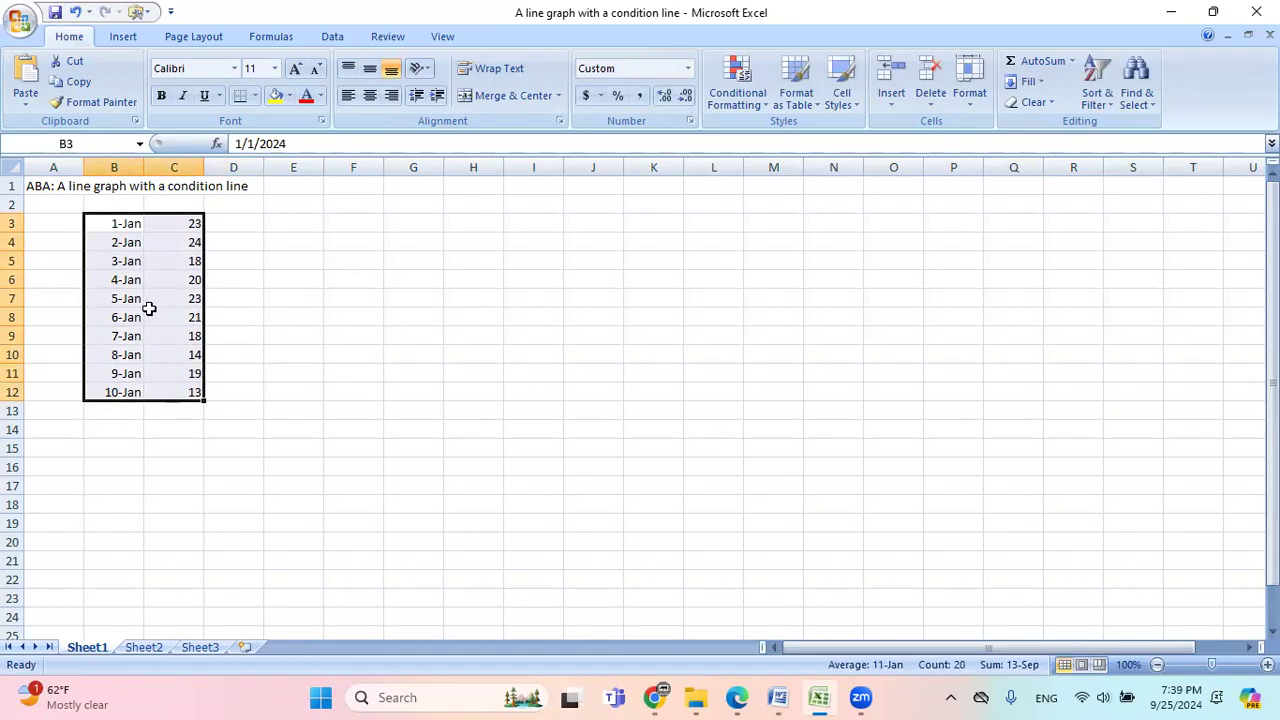
{"action": "left_click", "coordinate": [122, 38]}
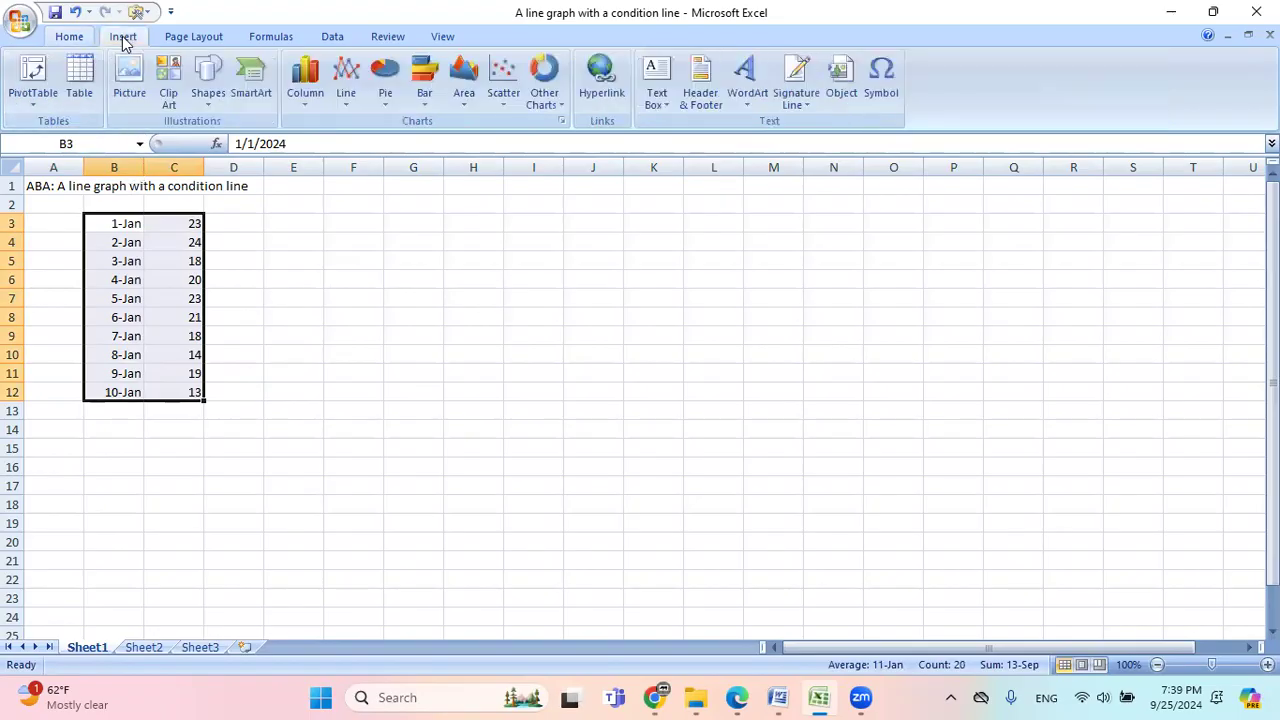
{"action": "left_click", "coordinate": [346, 93]}
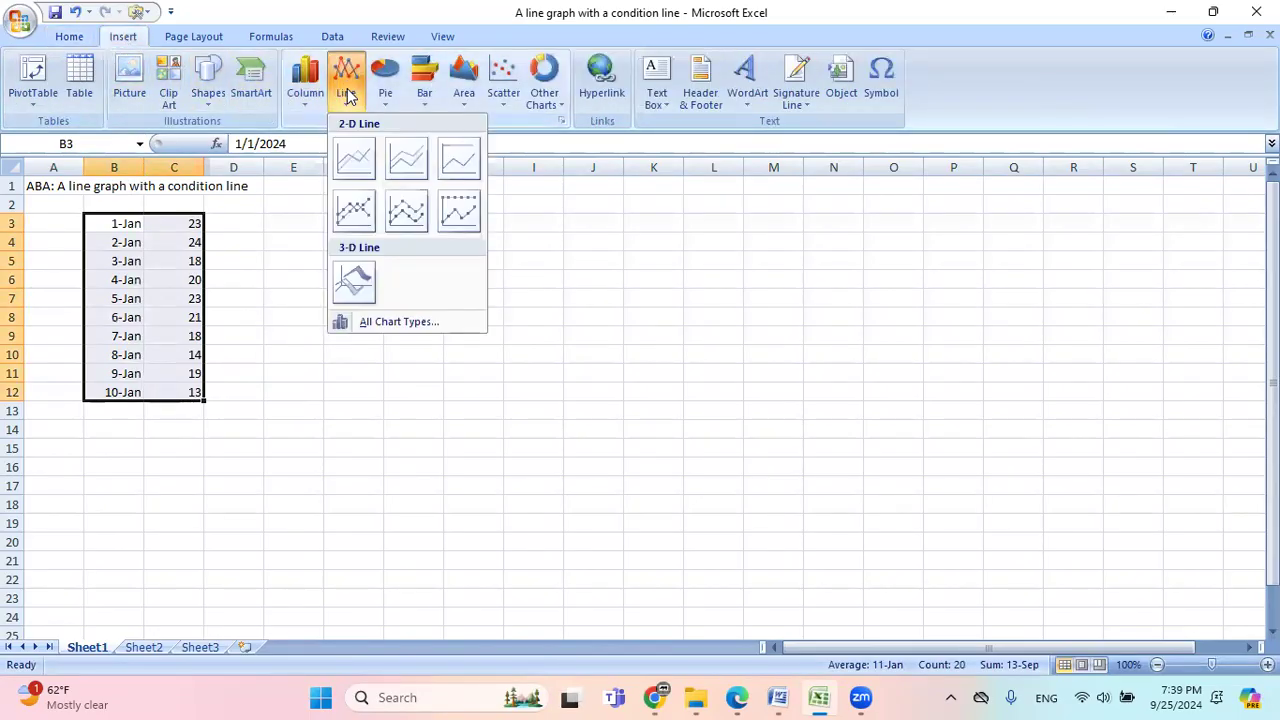
{"action": "left_click", "coordinate": [353, 222]}
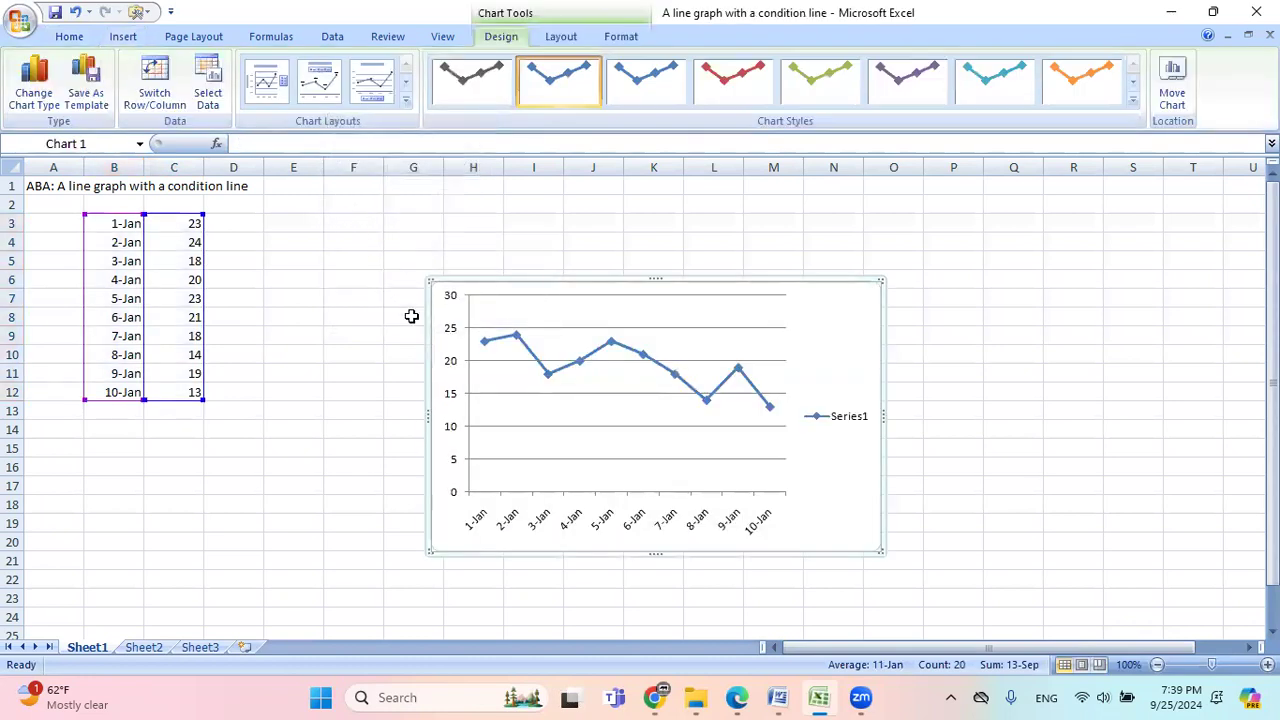
{"action": "left_click_drag", "start_coordinate": [443, 526], "coordinate": [277, 455]}
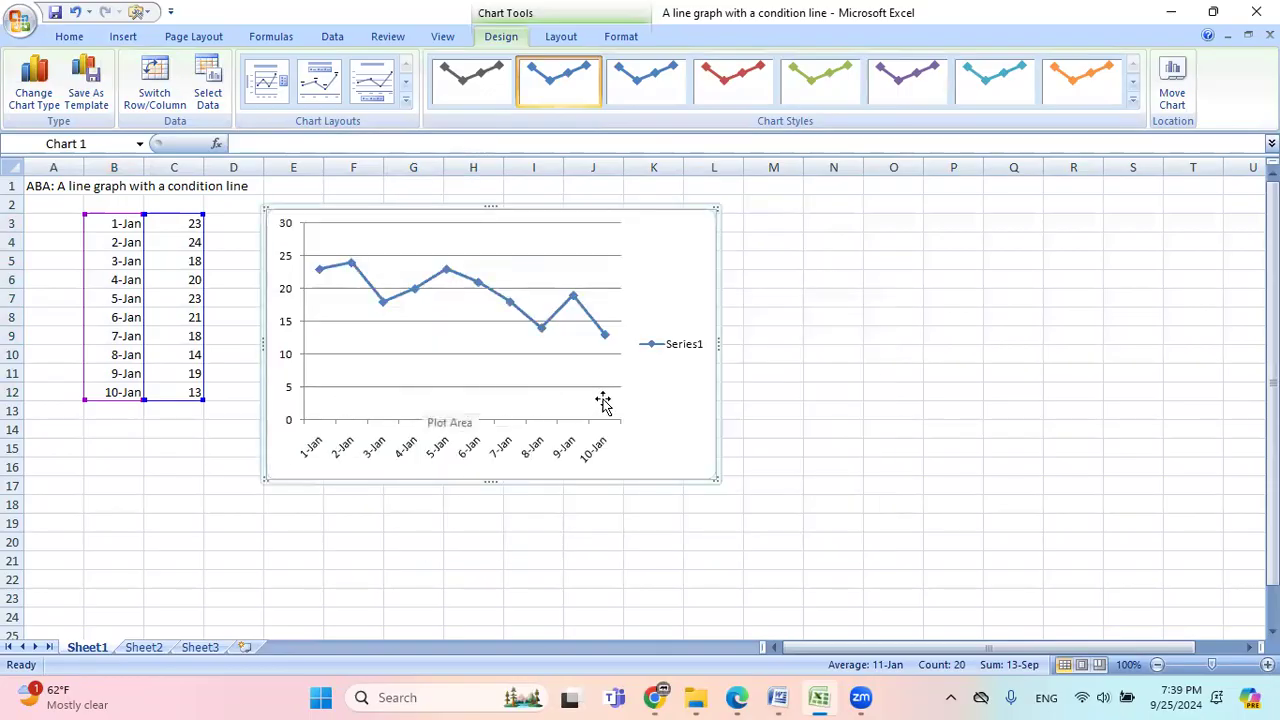
Delete the legend and the horizontal gridlines from the line chart
{"action": "left_click", "coordinate": [690, 349]}
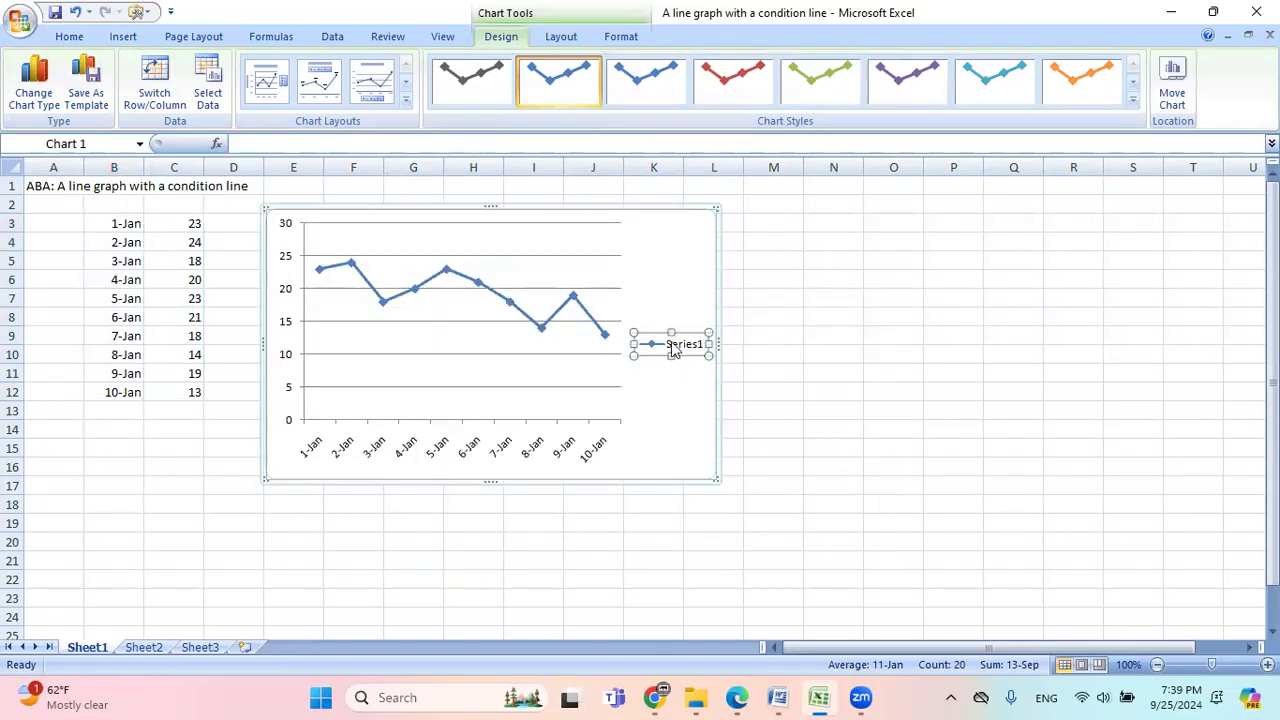
{"action": "key", "text": "Delete"}
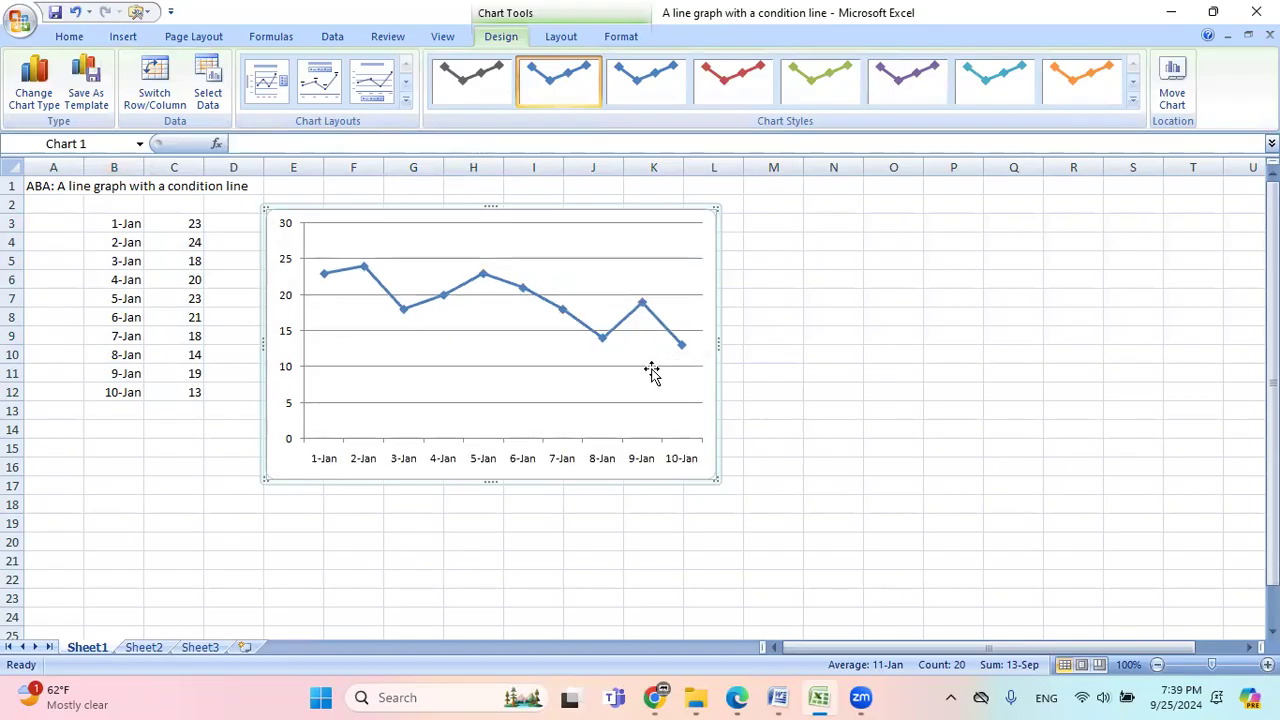
{"action": "left_click", "coordinate": [651, 367]}
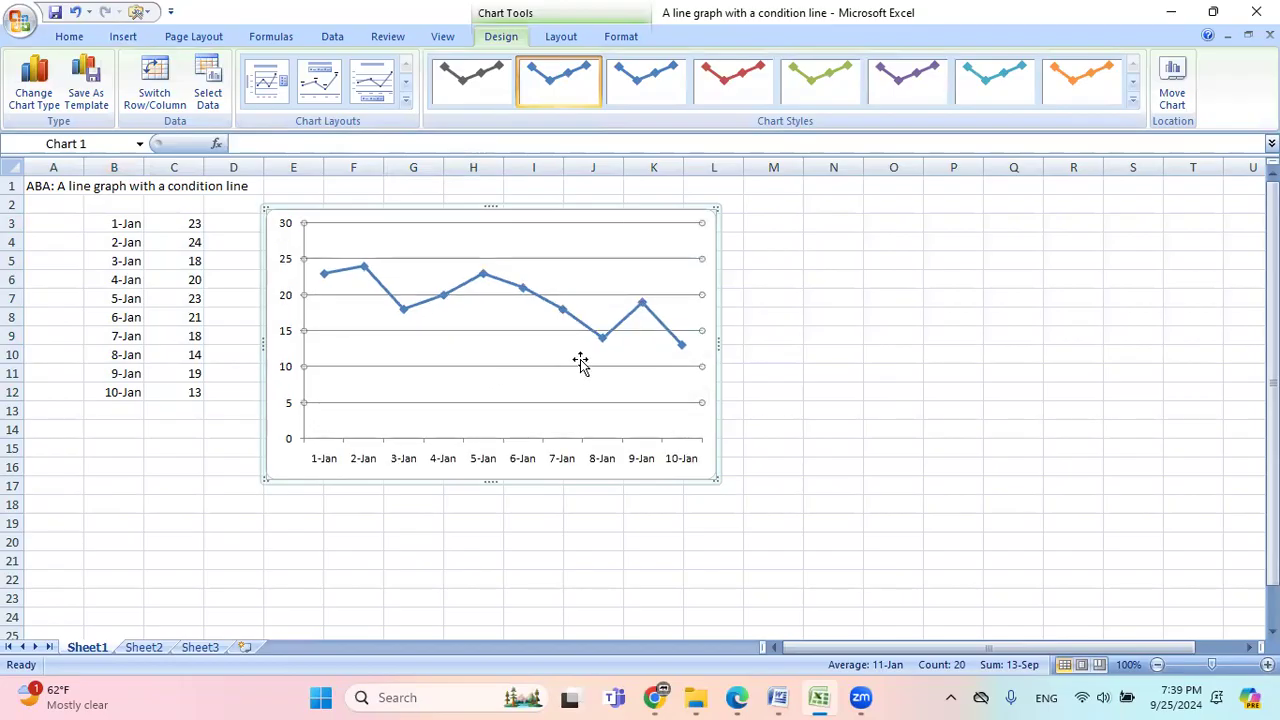
{"action": "key", "text": "Delete"}
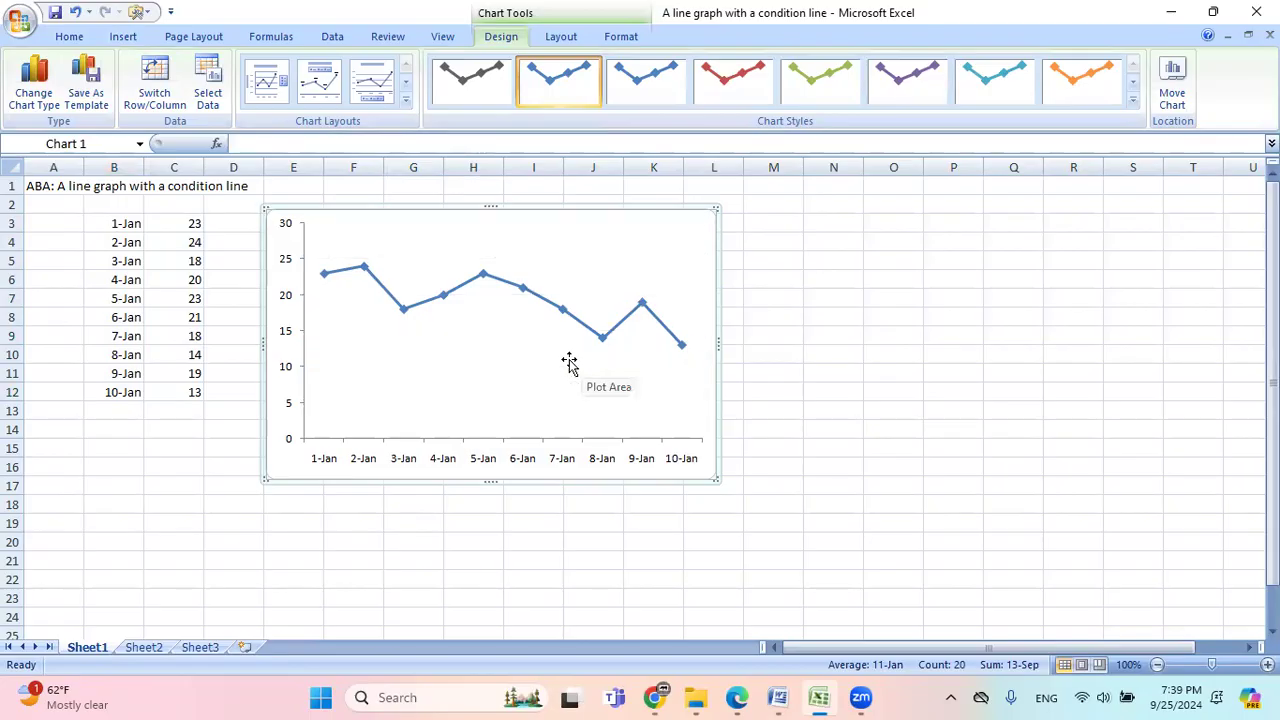
Shrink the plot area from its lower-left corner, leaving blank space beside the vertical axis and below the dates
{"action": "left_click", "coordinate": [310, 439]}
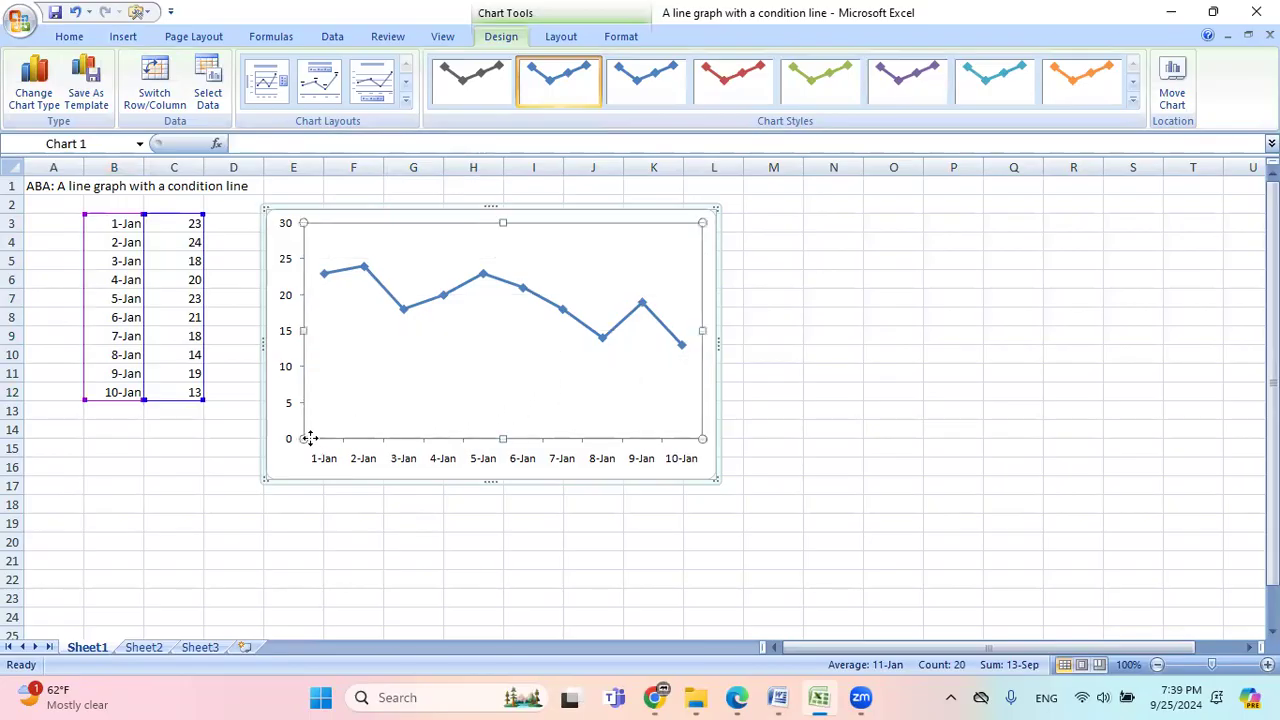
{"action": "left_click_drag", "start_coordinate": [303, 439], "coordinate": [331, 418]}
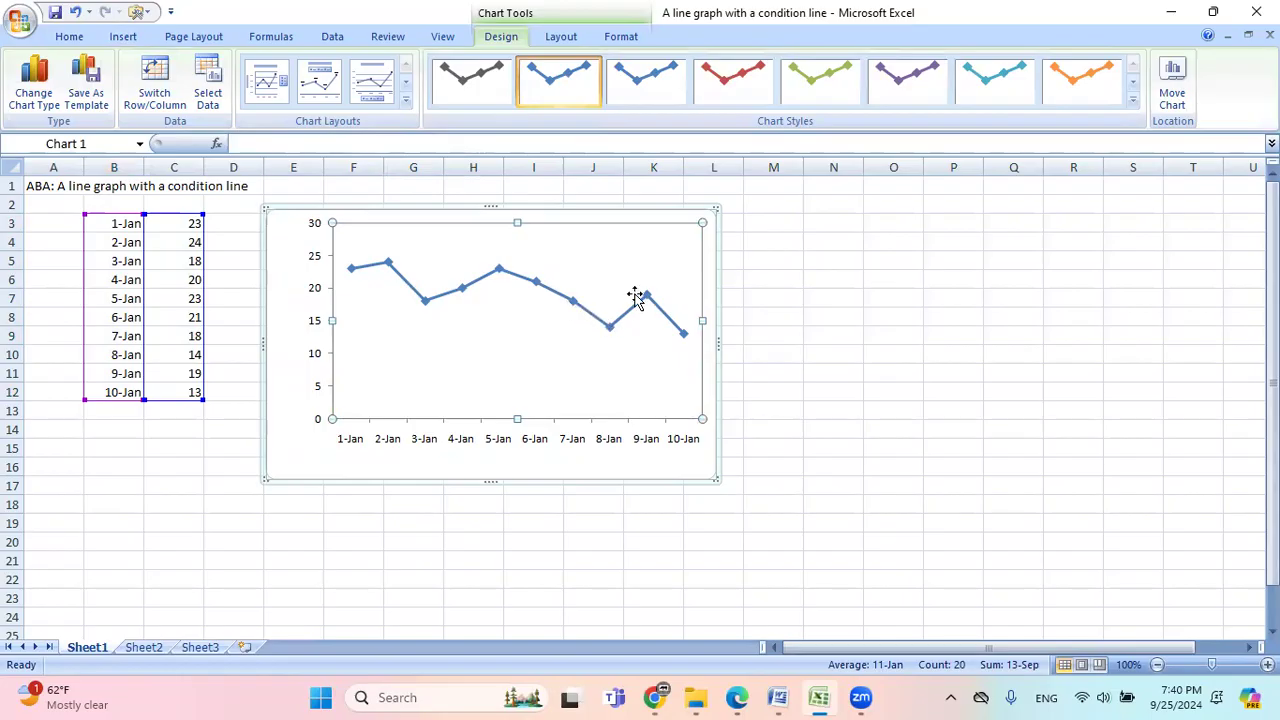
Format the data series markers as the built-in circle type with a solid black fill
{"action": "mouse_move", "coordinate": [463, 298]}
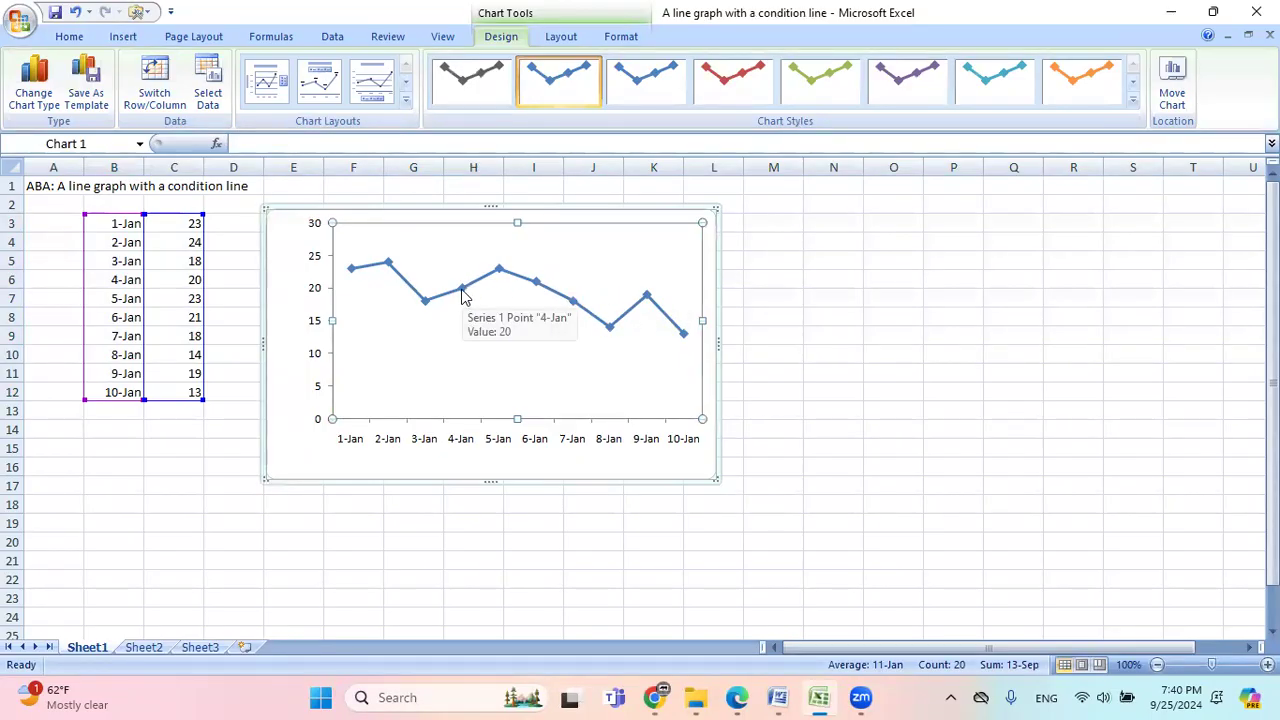
{"action": "left_click", "coordinate": [463, 298]}
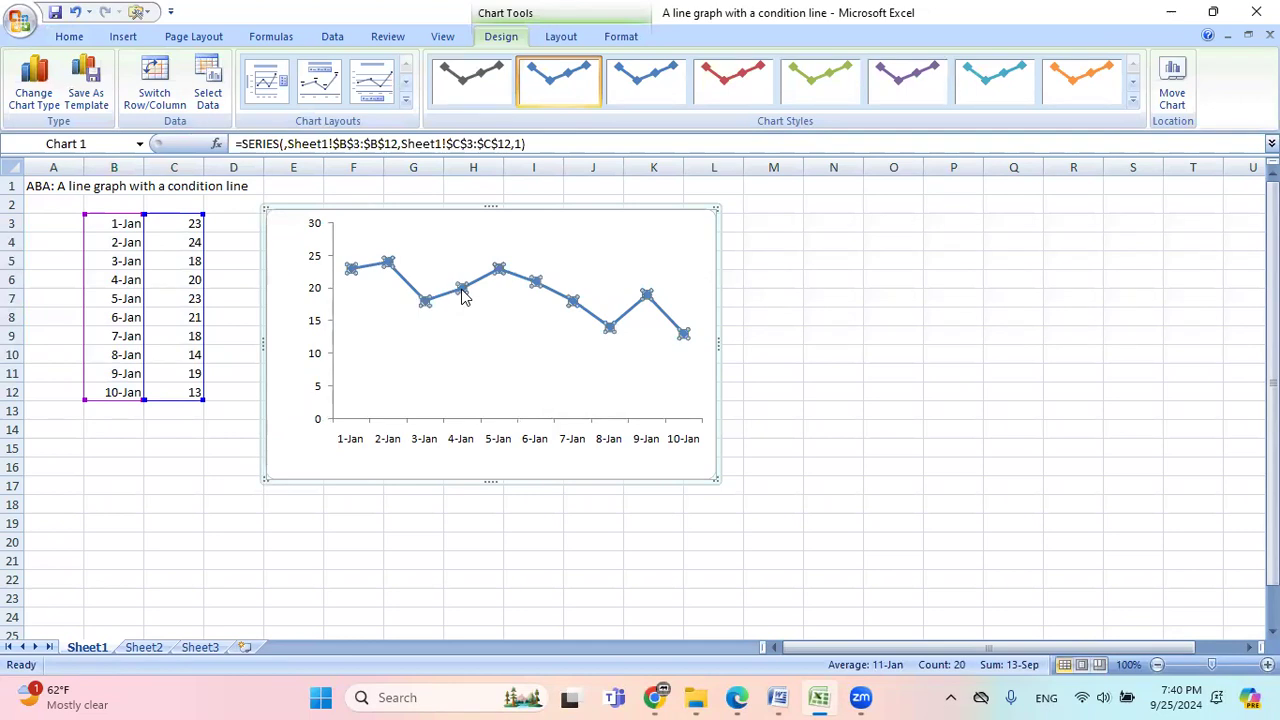
{"action": "right_click", "coordinate": [463, 296]}
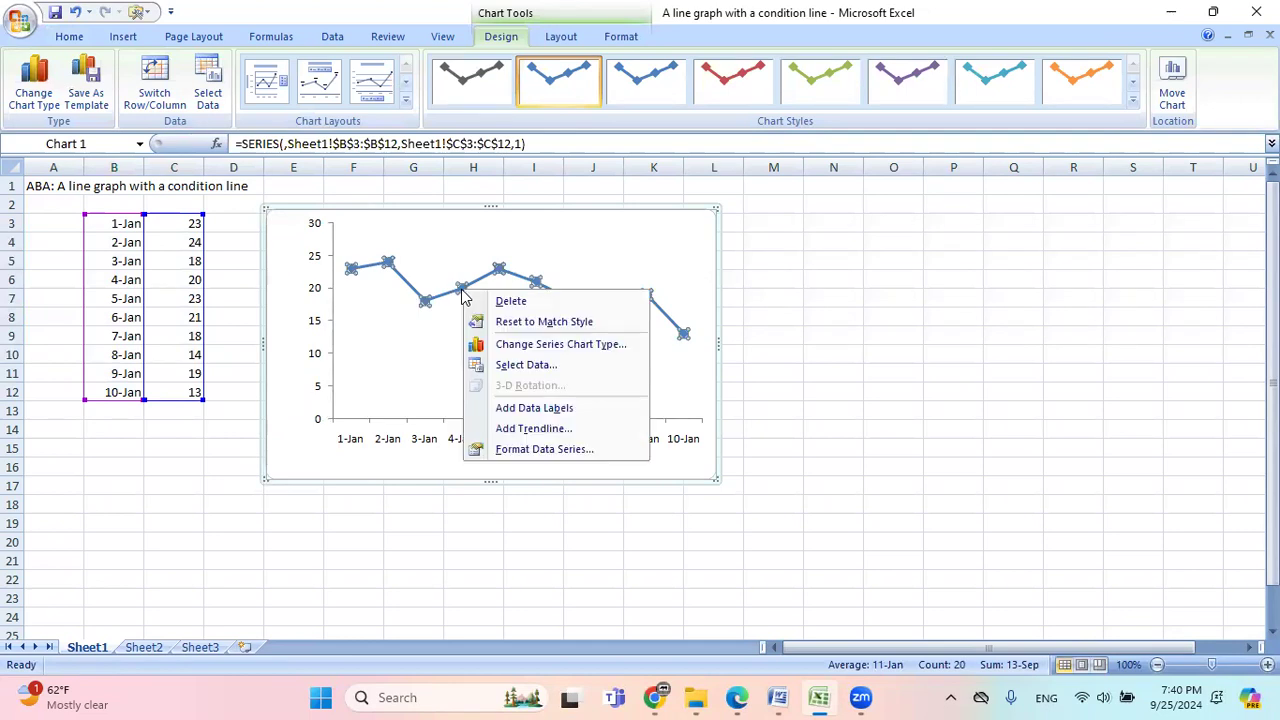
{"action": "left_click", "coordinate": [559, 453]}
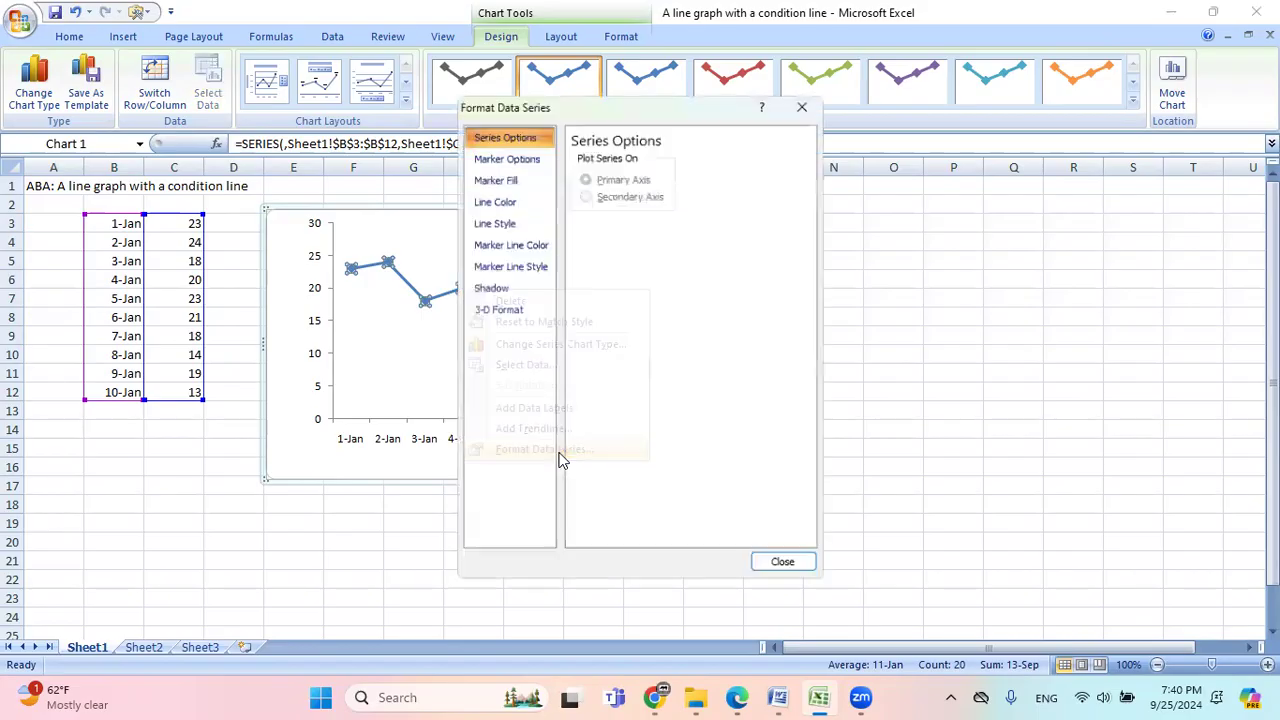
{"action": "left_click", "coordinate": [495, 158]}
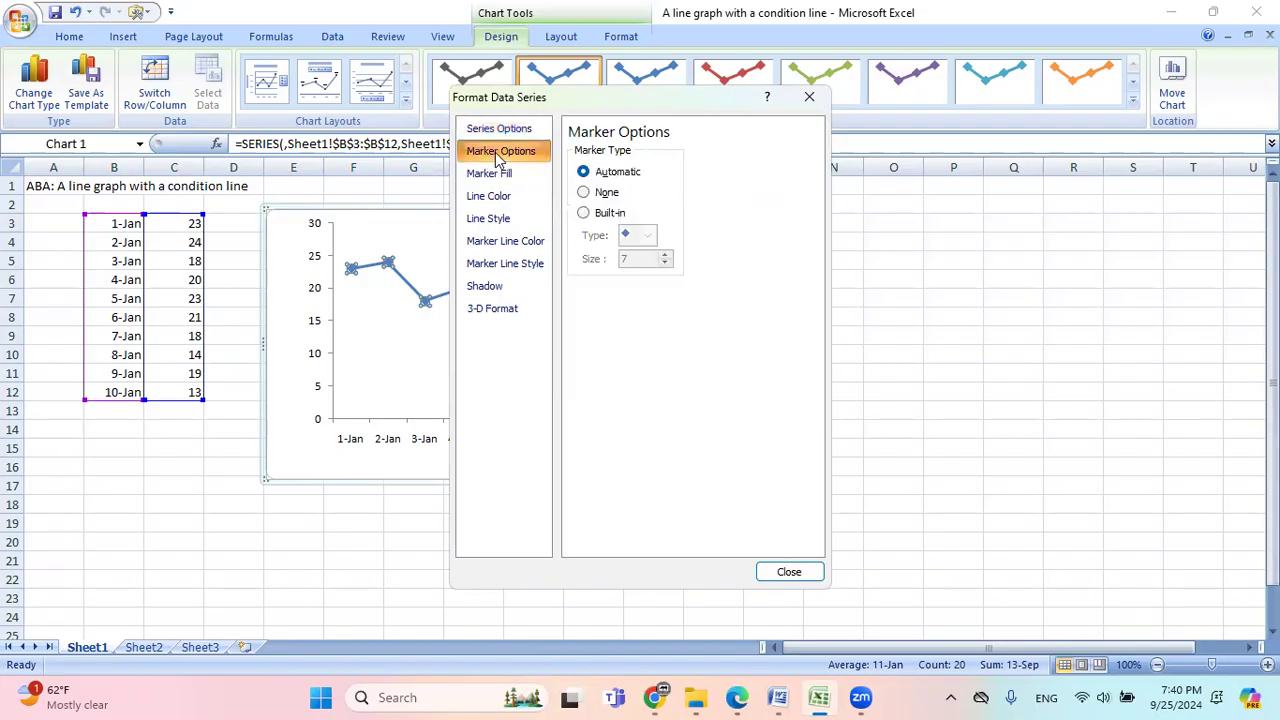
{"action": "left_click", "coordinate": [584, 213]}
{"action": "left_click", "coordinate": [647, 236]}
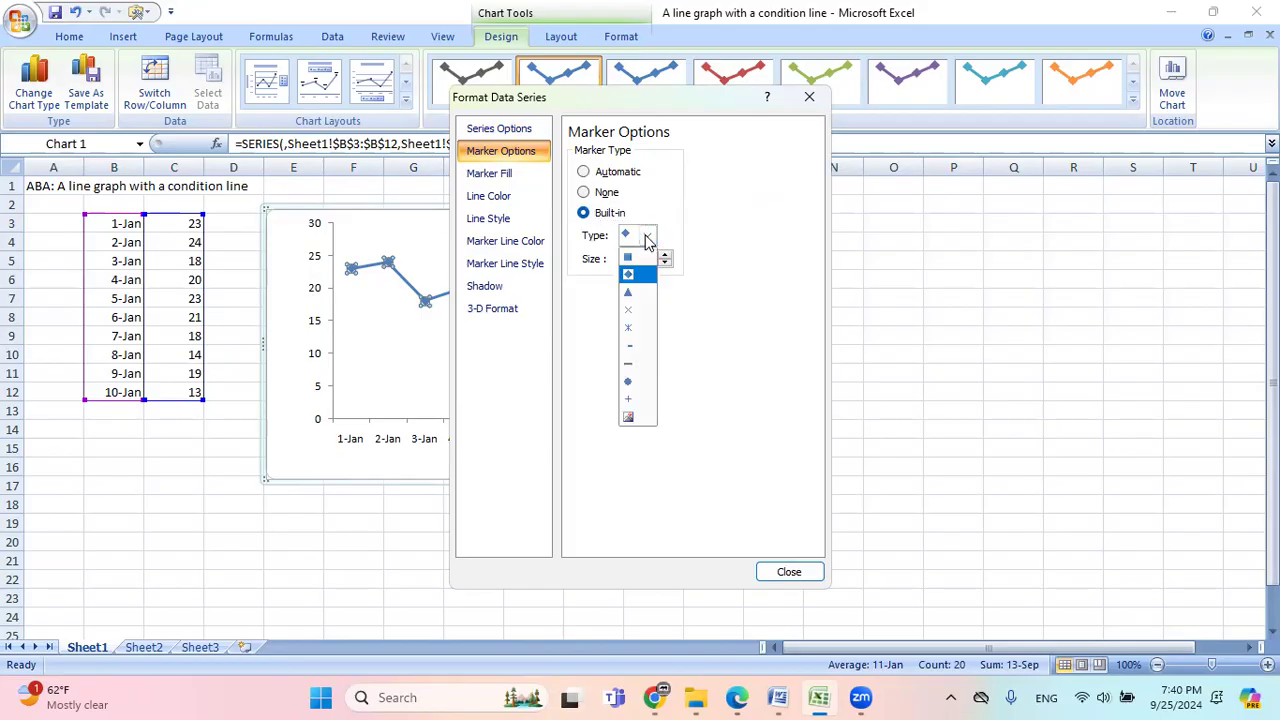
{"action": "left_click", "coordinate": [628, 382]}
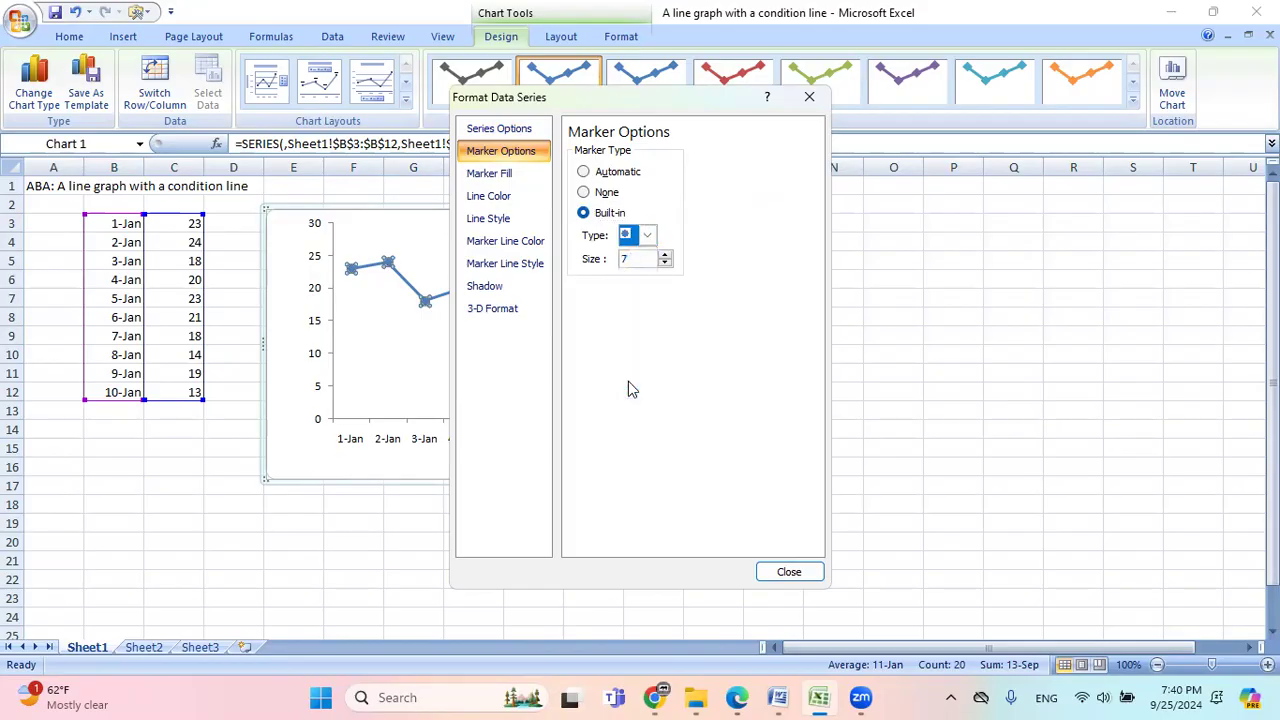
{"action": "left_click", "coordinate": [500, 180]}
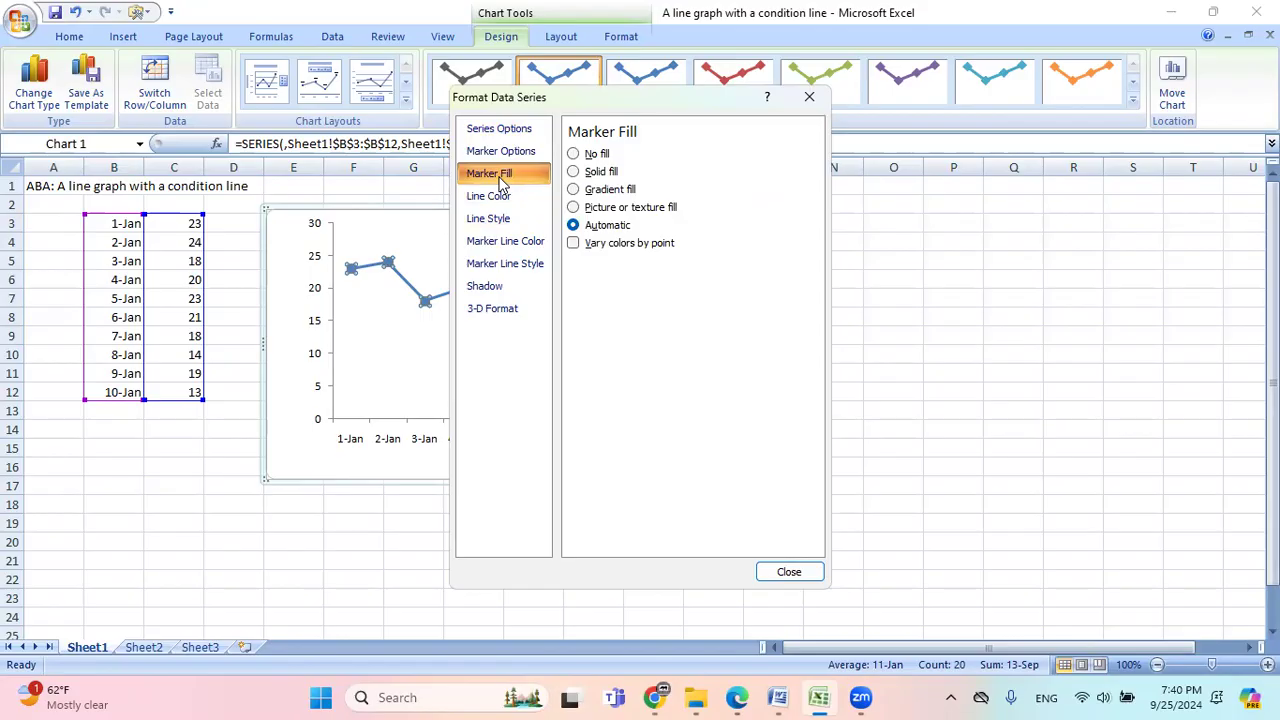
{"action": "left_click", "coordinate": [574, 172]}
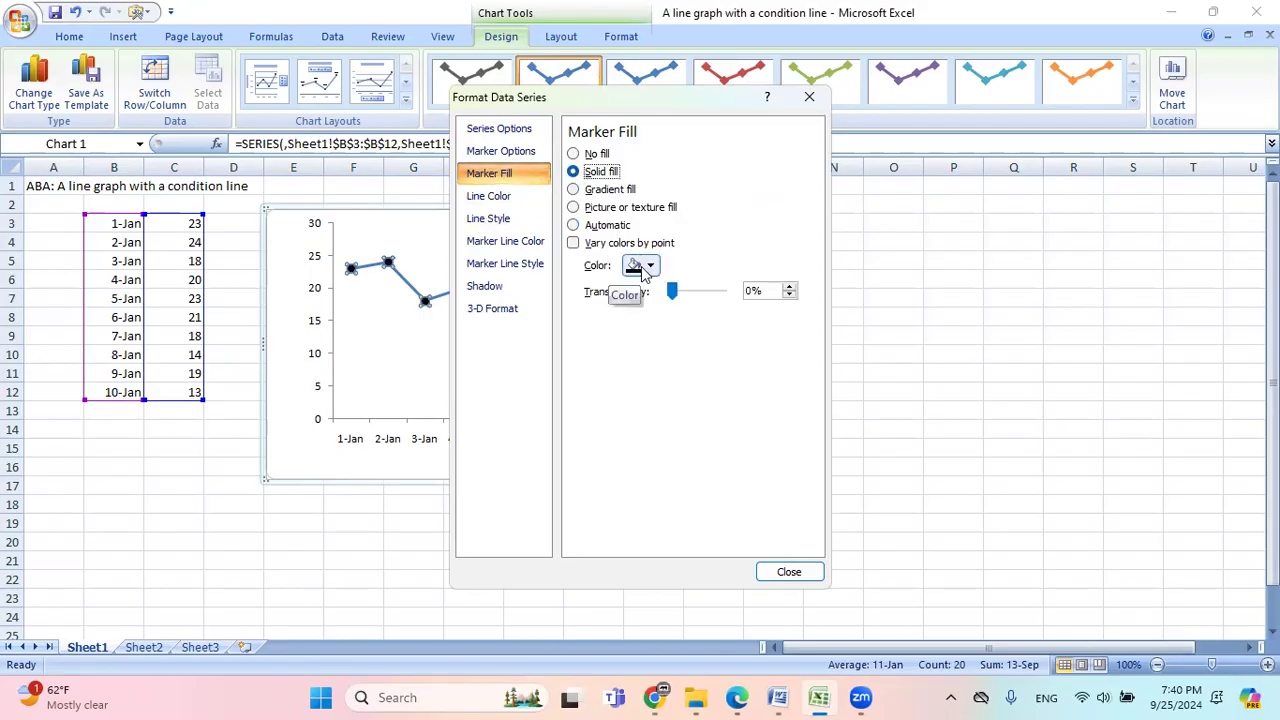
Set the series line and the marker outlines to solid black lines and close the series formatting
{"action": "left_click", "coordinate": [501, 197]}
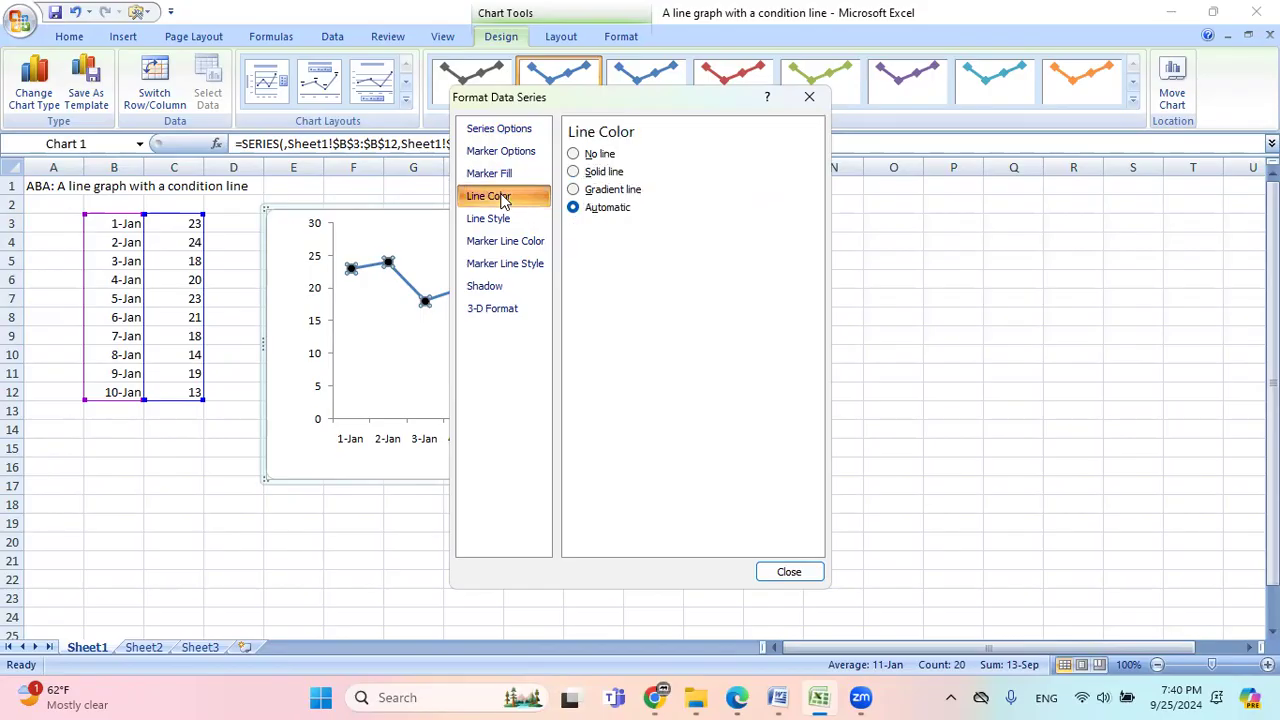
{"action": "left_click", "coordinate": [574, 172]}
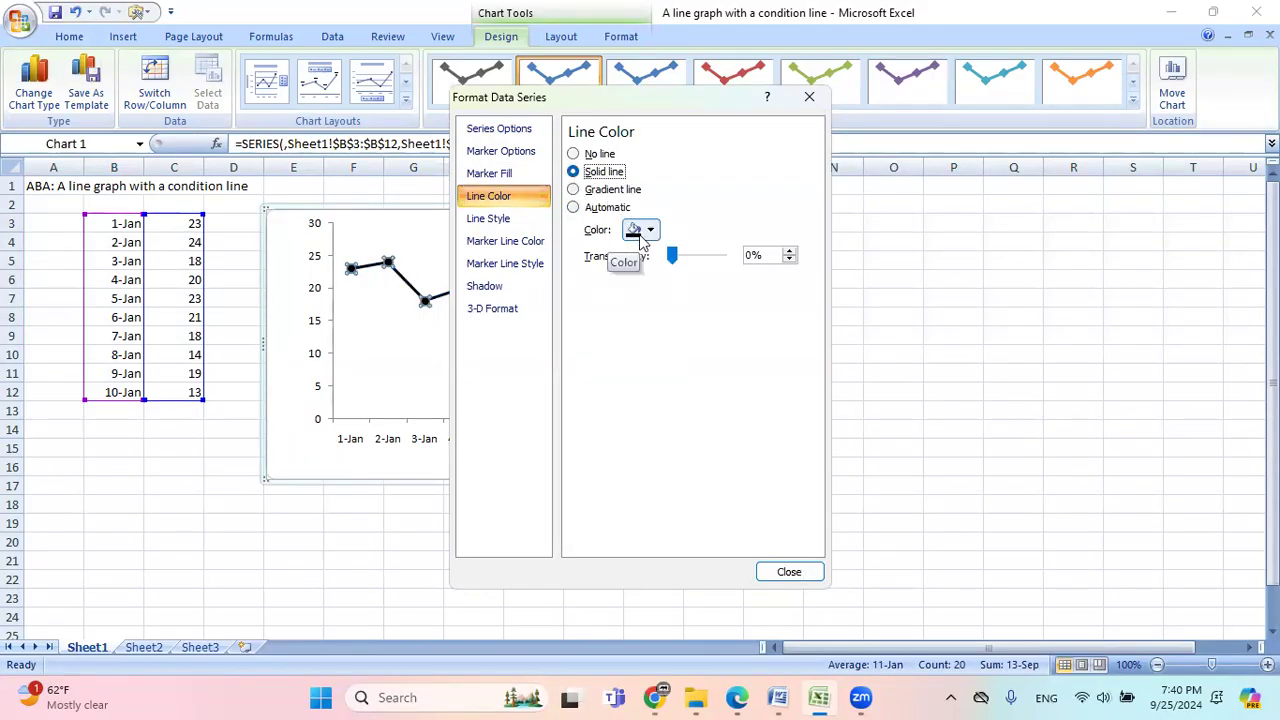
{"action": "left_click", "coordinate": [518, 249]}
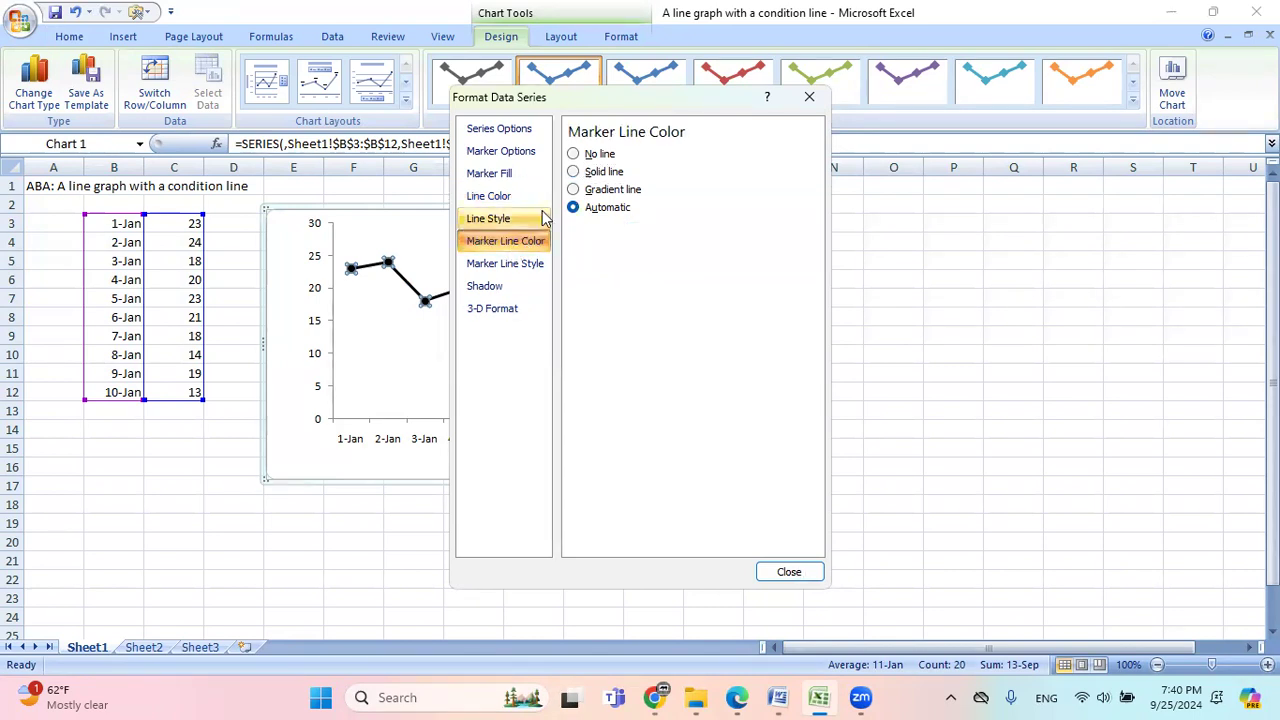
{"action": "left_click", "coordinate": [574, 172]}
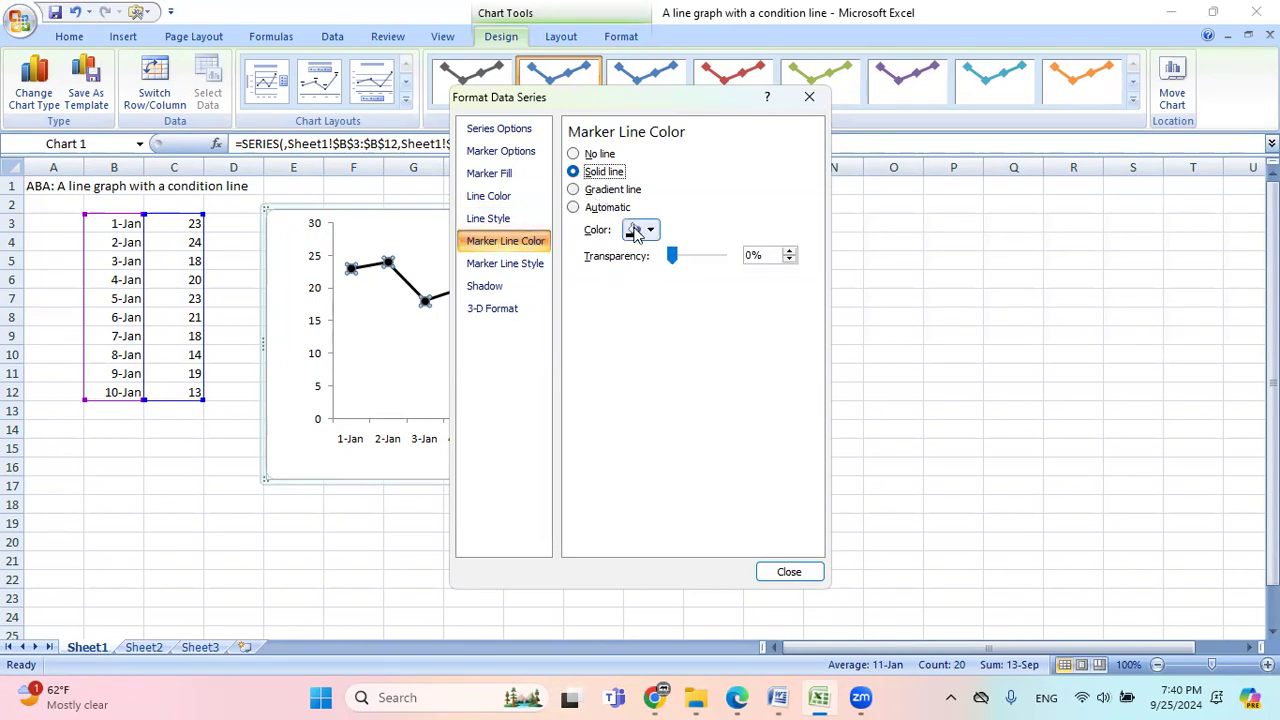
{"action": "left_click", "coordinate": [789, 572]}
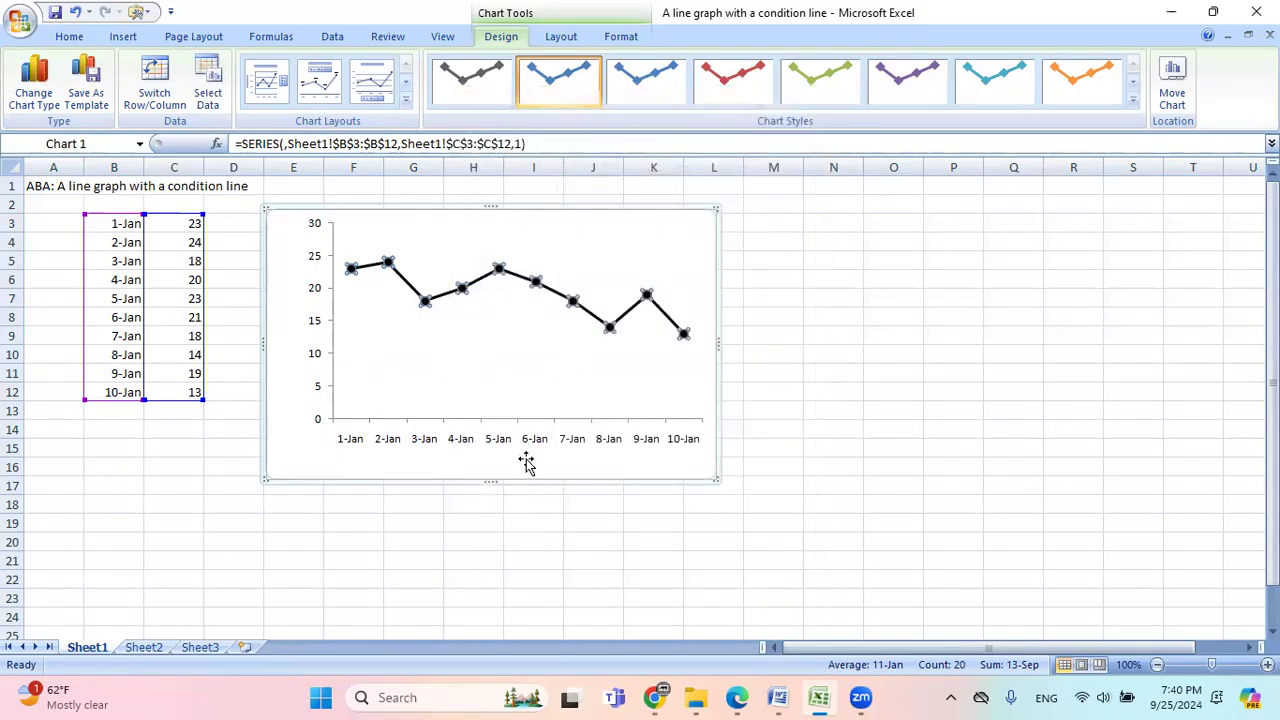
{"action": "left_click", "coordinate": [526, 462]}
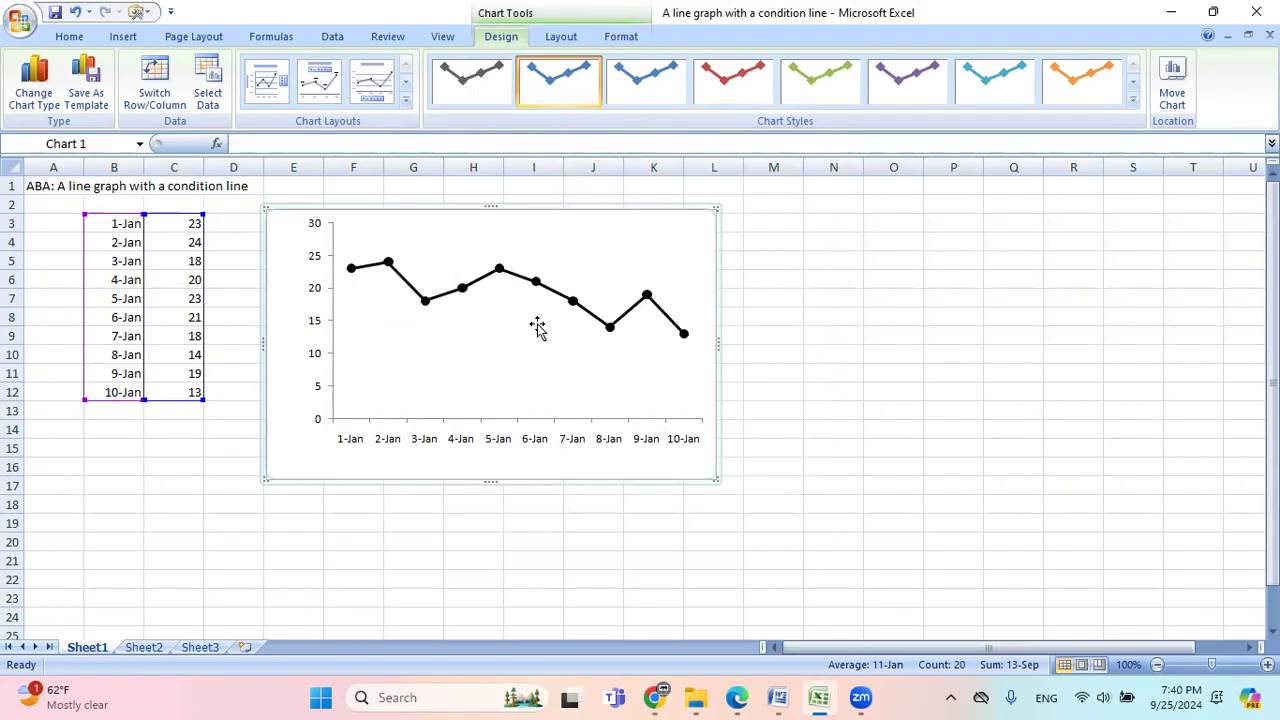
Add a text box reading "Date" to the chart, shrink it to its text and centre it below the date labels
{"action": "left_click", "coordinate": [124, 37]}
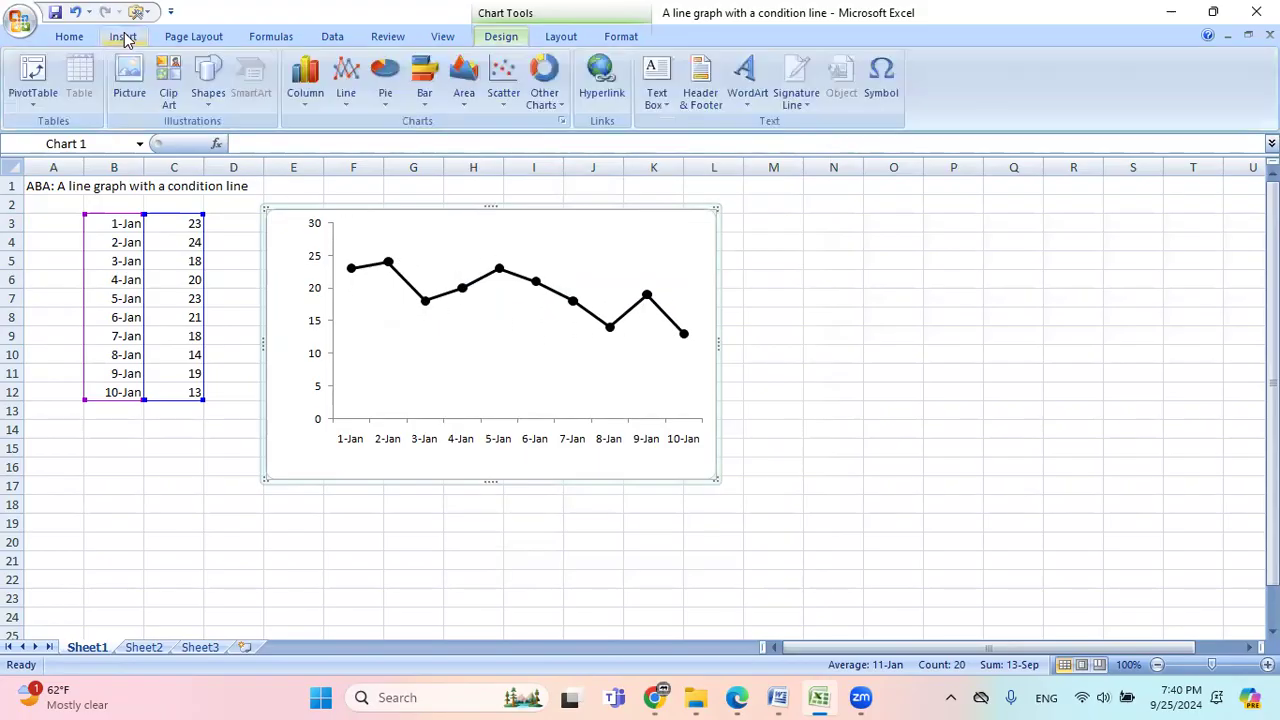
{"action": "left_click", "coordinate": [656, 82]}
{"action": "left_click", "coordinate": [452, 458]}
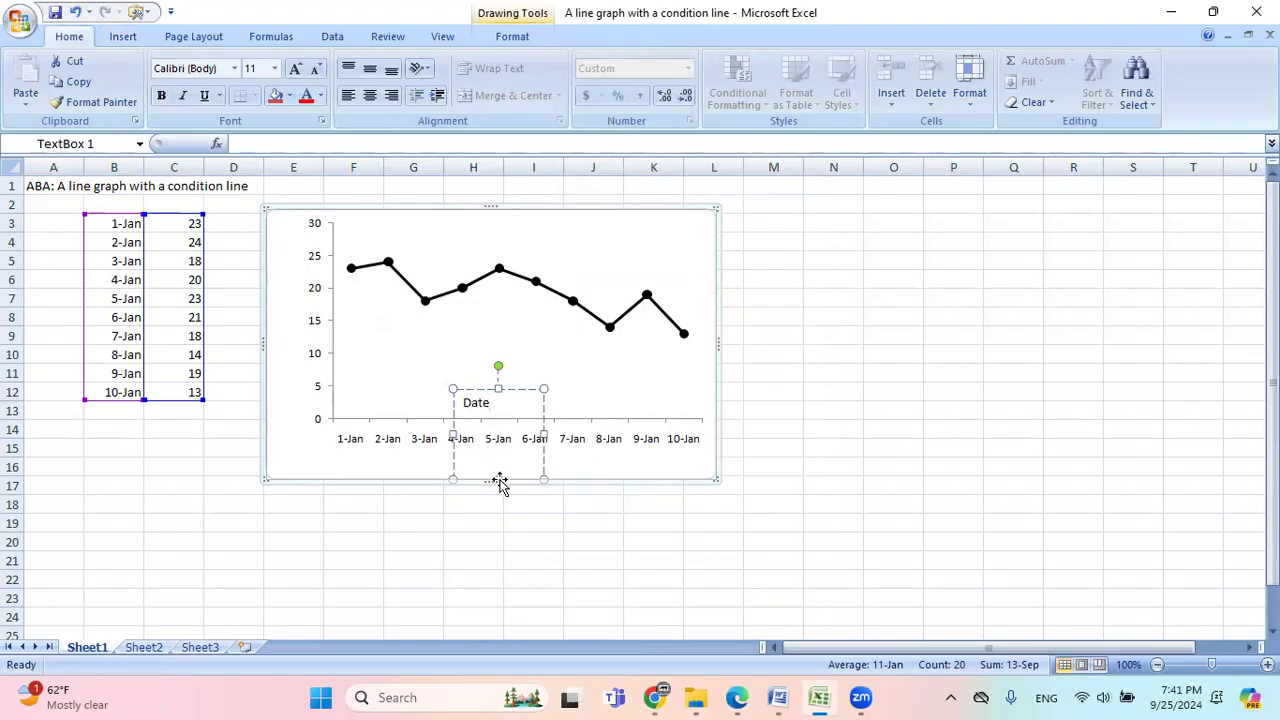
{"action": "left_click_drag", "start_coordinate": [498, 479], "coordinate": [507, 452]}
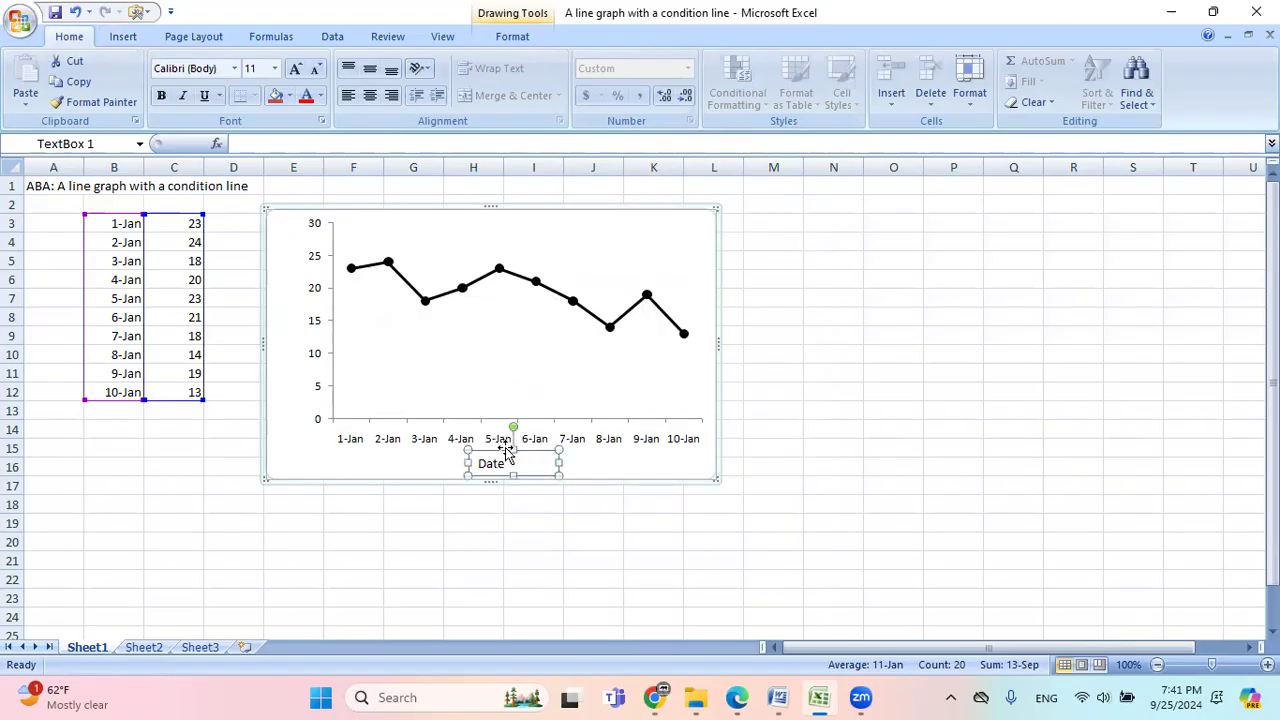
Insert a second text box in the chart with the text "Frequency"
{"action": "left_click", "coordinate": [125, 38]}
{"action": "left_click", "coordinate": [656, 75]}
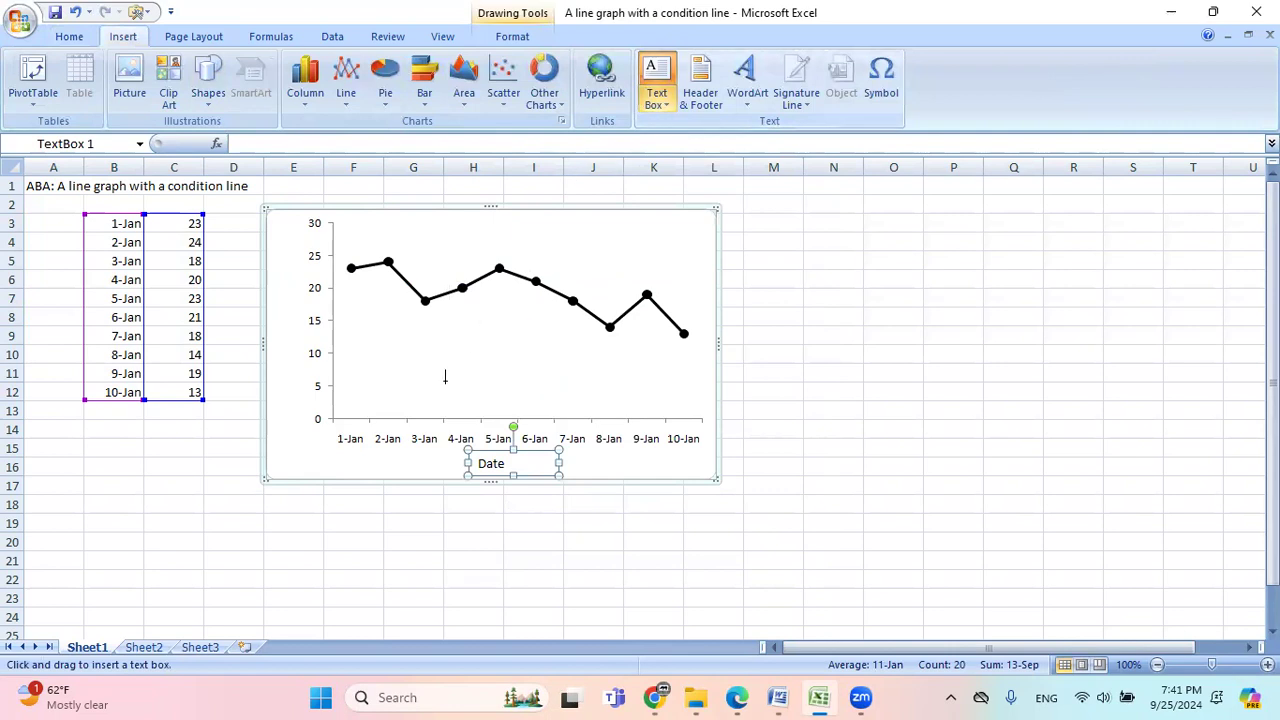
{"action": "left_click", "coordinate": [374, 460]}
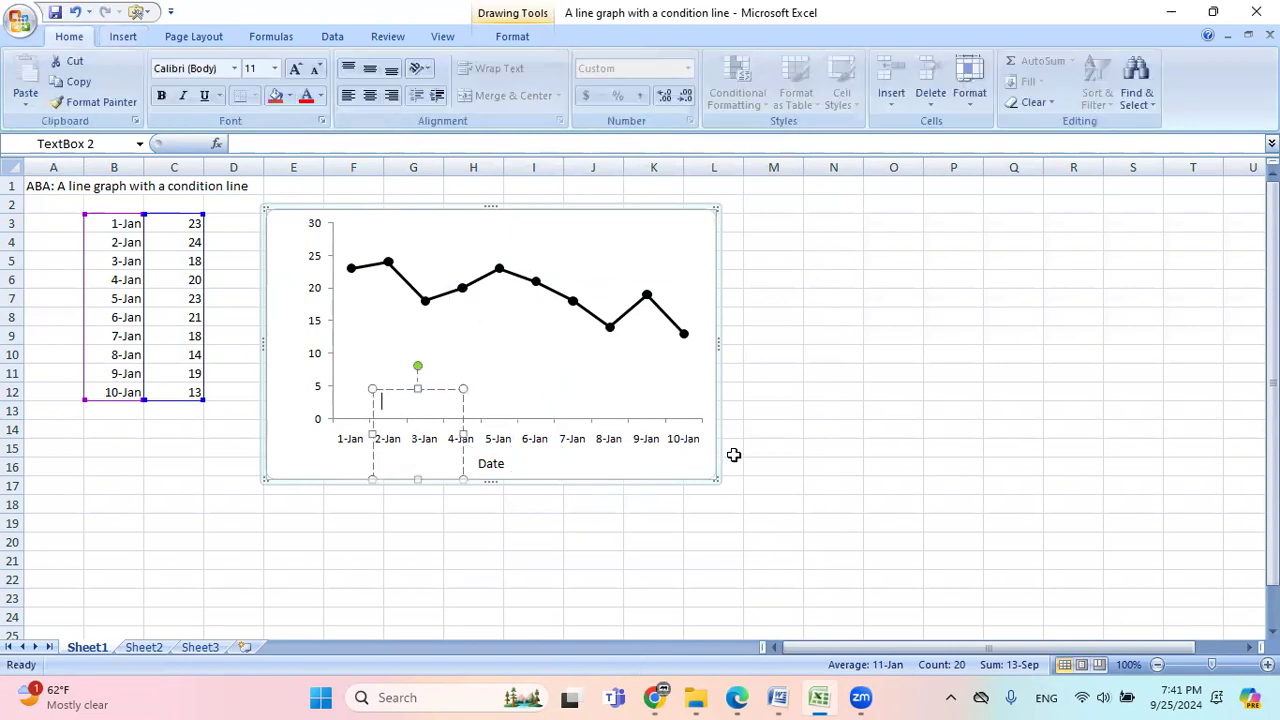
{"action": "type", "text": "Frequency"}
{"action": "left_click", "coordinate": [413, 473]}
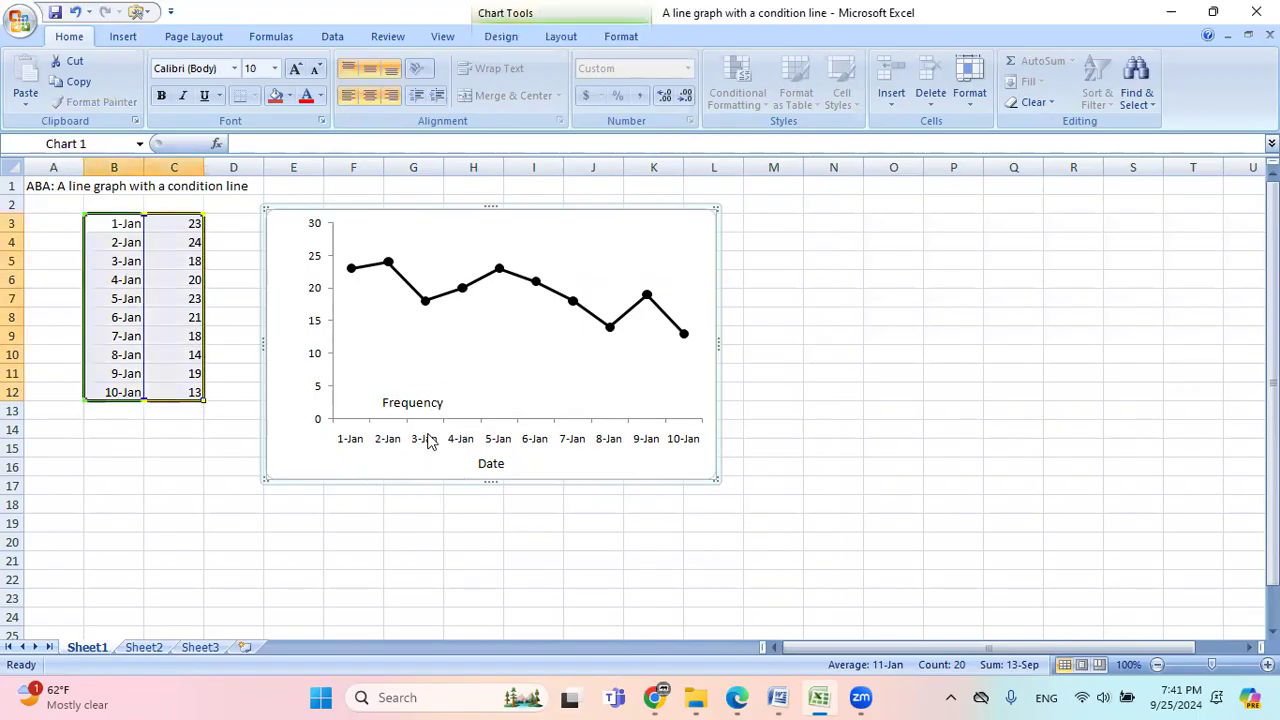
Shrink the "Frequency" text box, rotate it to read upward and place it beside the vertical axis
{"action": "left_click", "coordinate": [426, 398]}
{"action": "left_click_drag", "start_coordinate": [413, 390], "coordinate": [421, 368]}
{"action": "left_click_drag", "start_coordinate": [426, 457], "coordinate": [425, 399]}
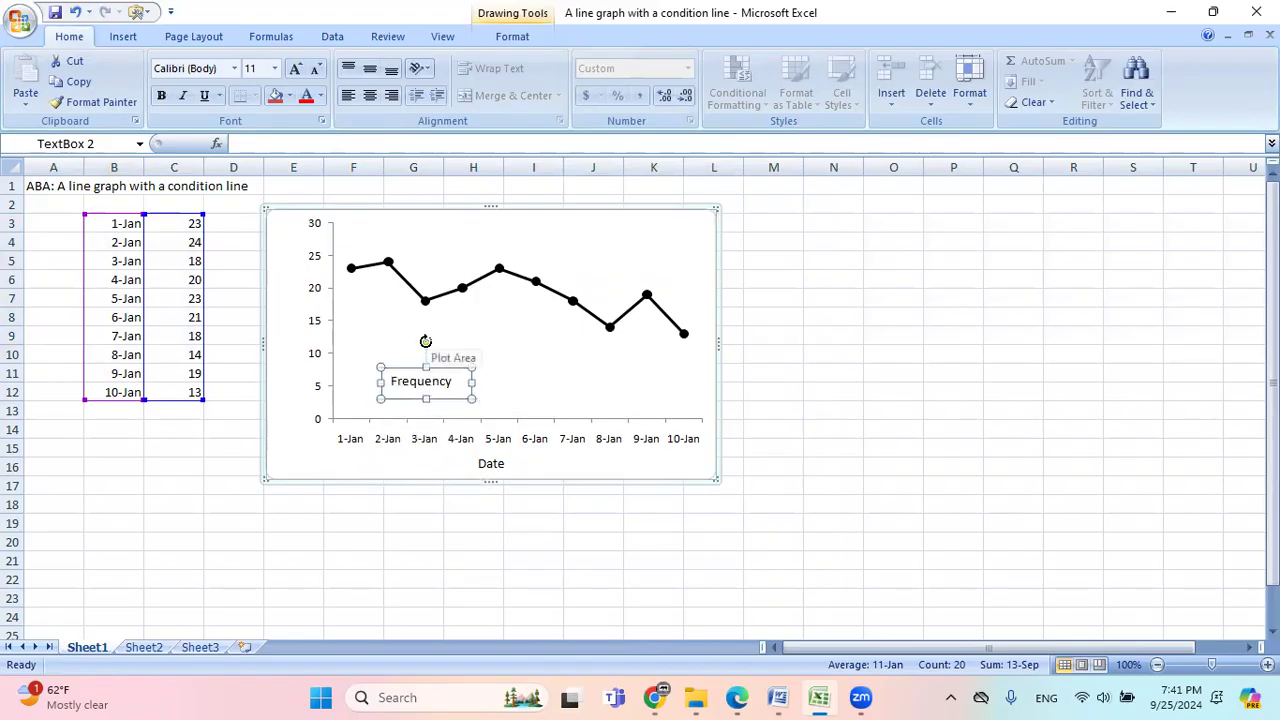
{"action": "left_click_drag", "start_coordinate": [424, 342], "coordinate": [252, 313]}
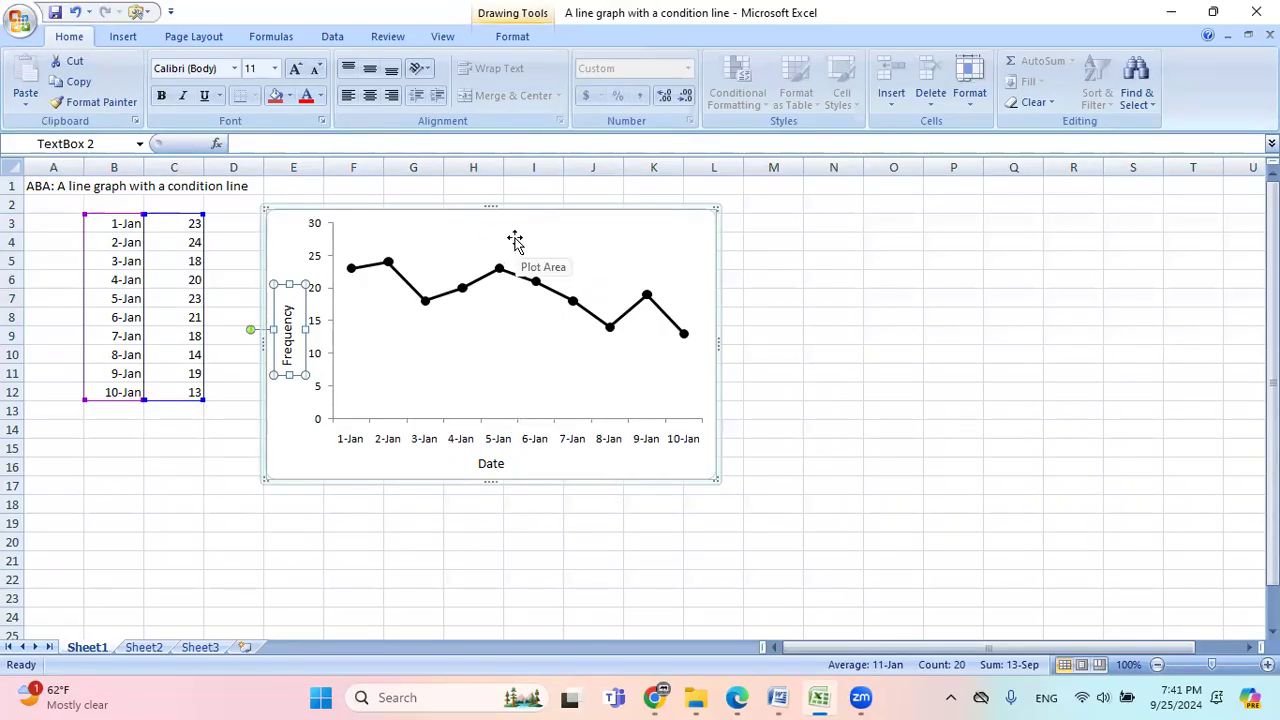
Draw a vertical straight line about 2.1 inches long between 5-Jan and 6-Jan and give it the thin black line style
{"action": "left_click", "coordinate": [124, 37]}
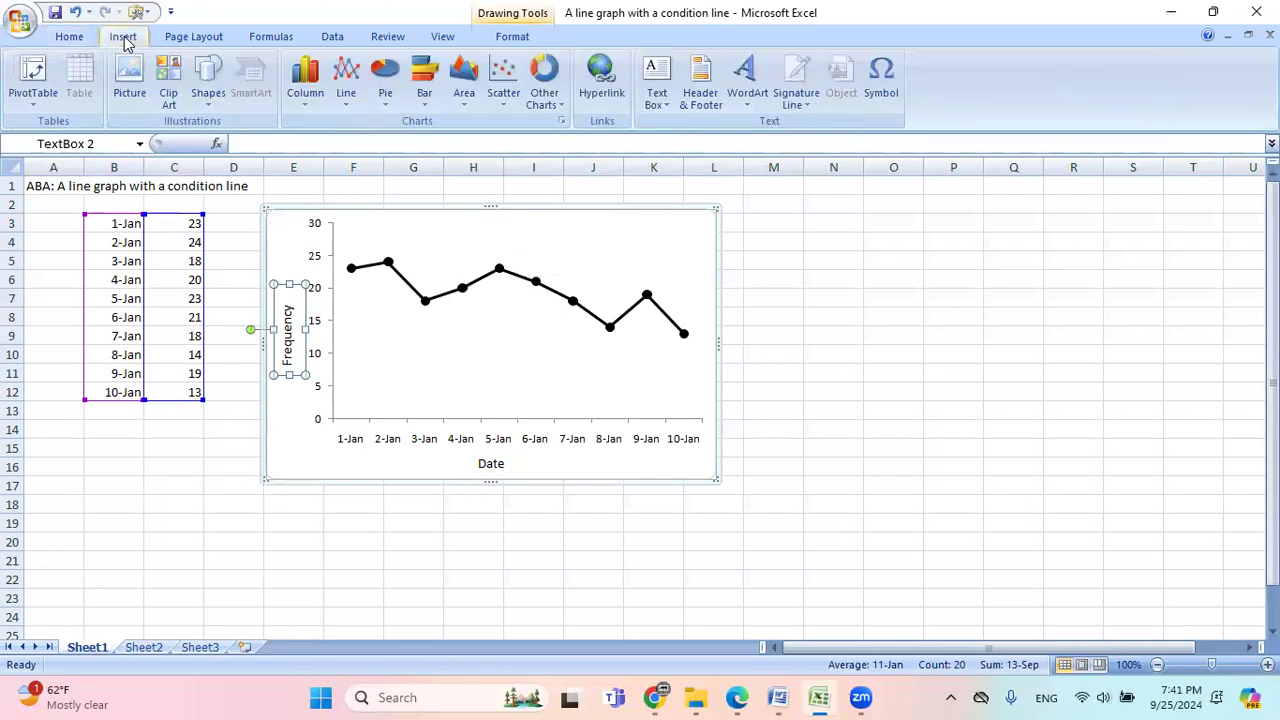
{"action": "left_click", "coordinate": [207, 79]}
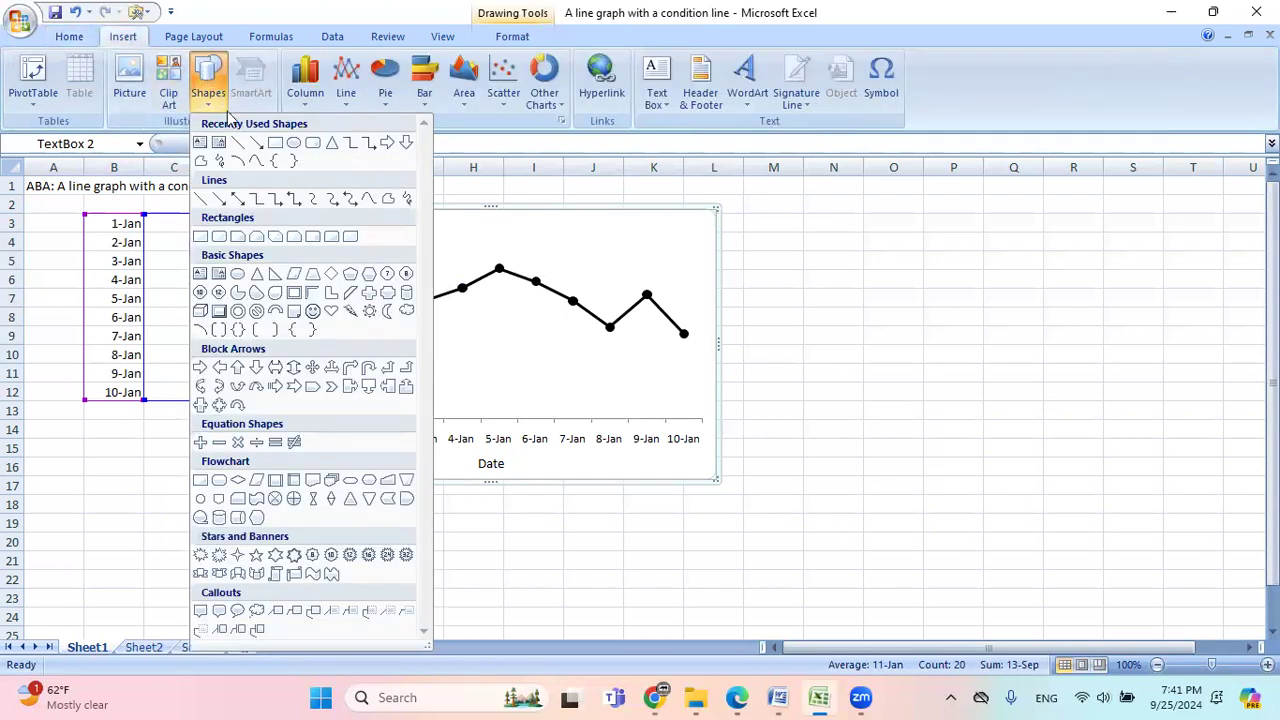
{"action": "left_click", "coordinate": [237, 145]}
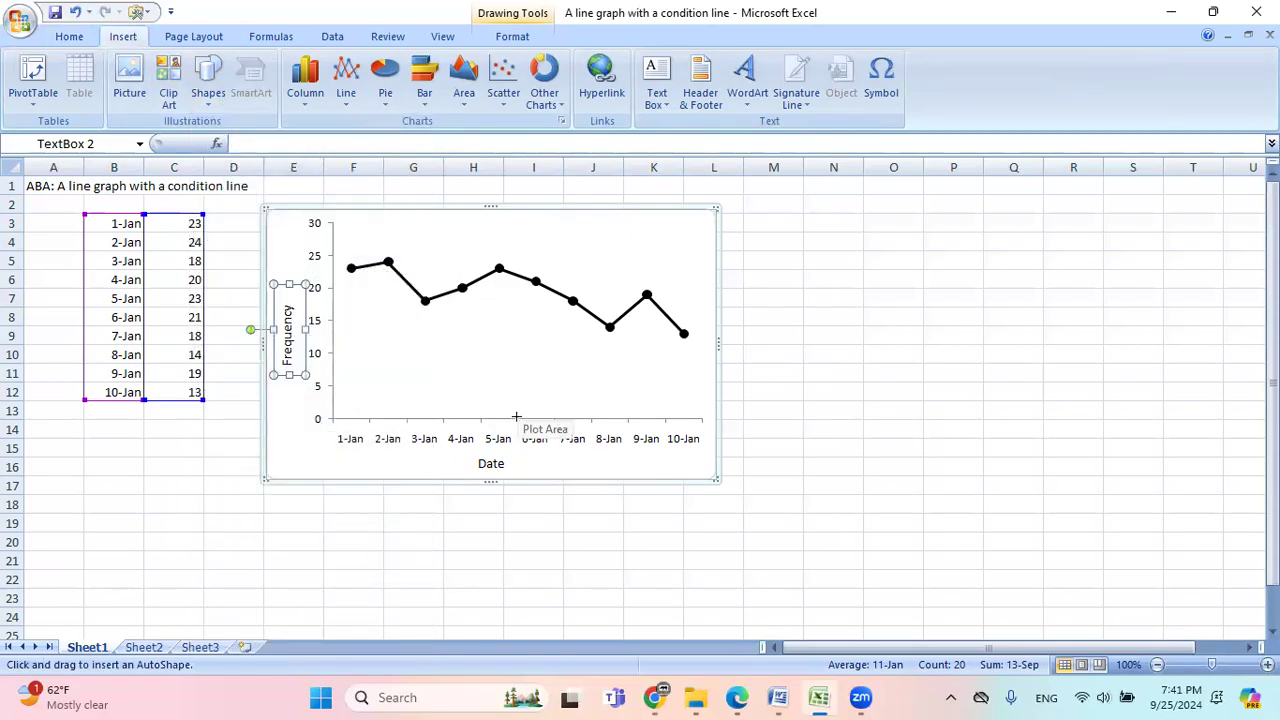
{"action": "mouse_move", "coordinate": [516, 416]}
{"action": "left_mouse_down"}
{"action": "mouse_move", "coordinate": [506, 337]}
{"action": "mouse_move", "coordinate": [517, 226]}
{"action": "left_mouse_up"}
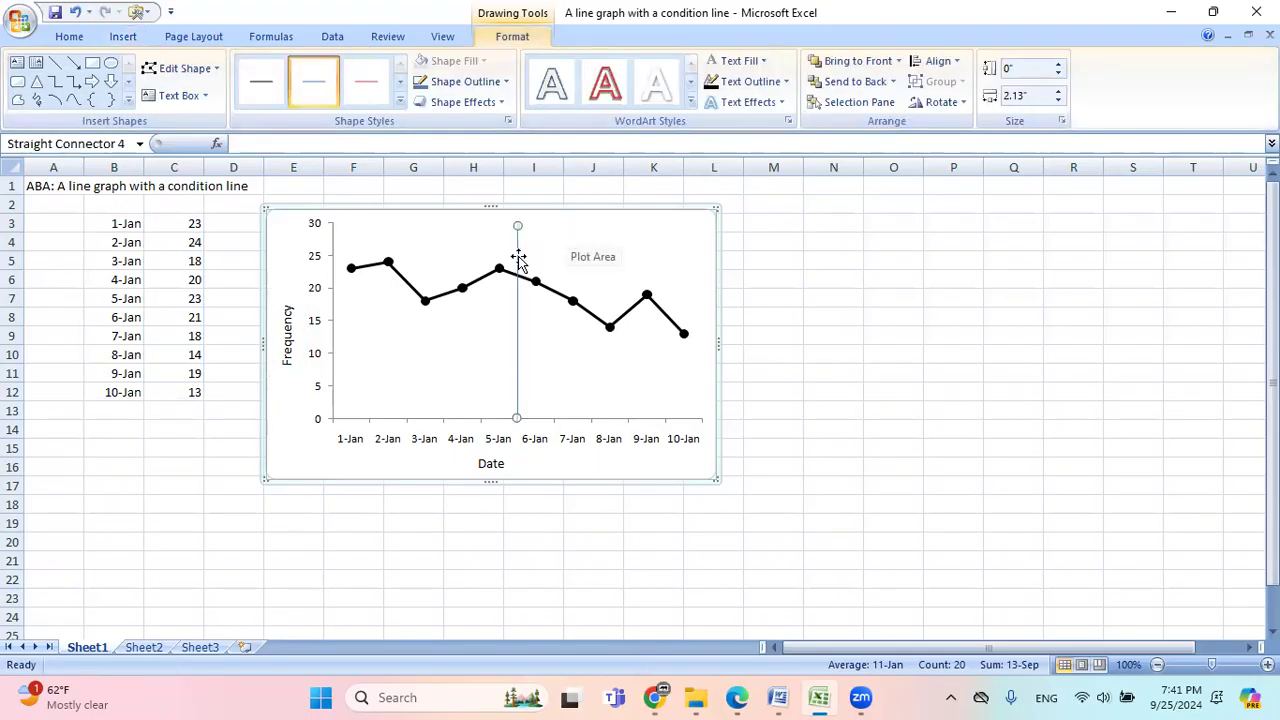
{"action": "left_click", "coordinate": [262, 83]}
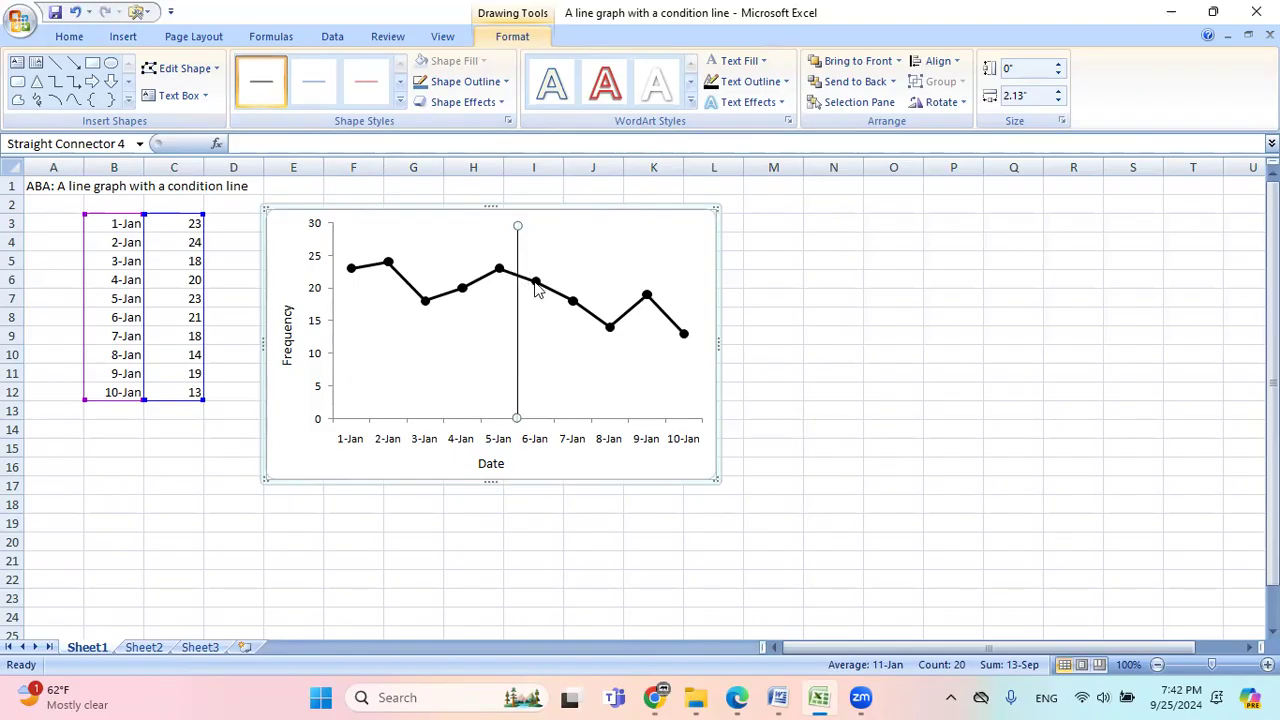
Format the single 6-Jan data point with no line to break the data path at the condition line
{"action": "mouse_move", "coordinate": [537, 289]}
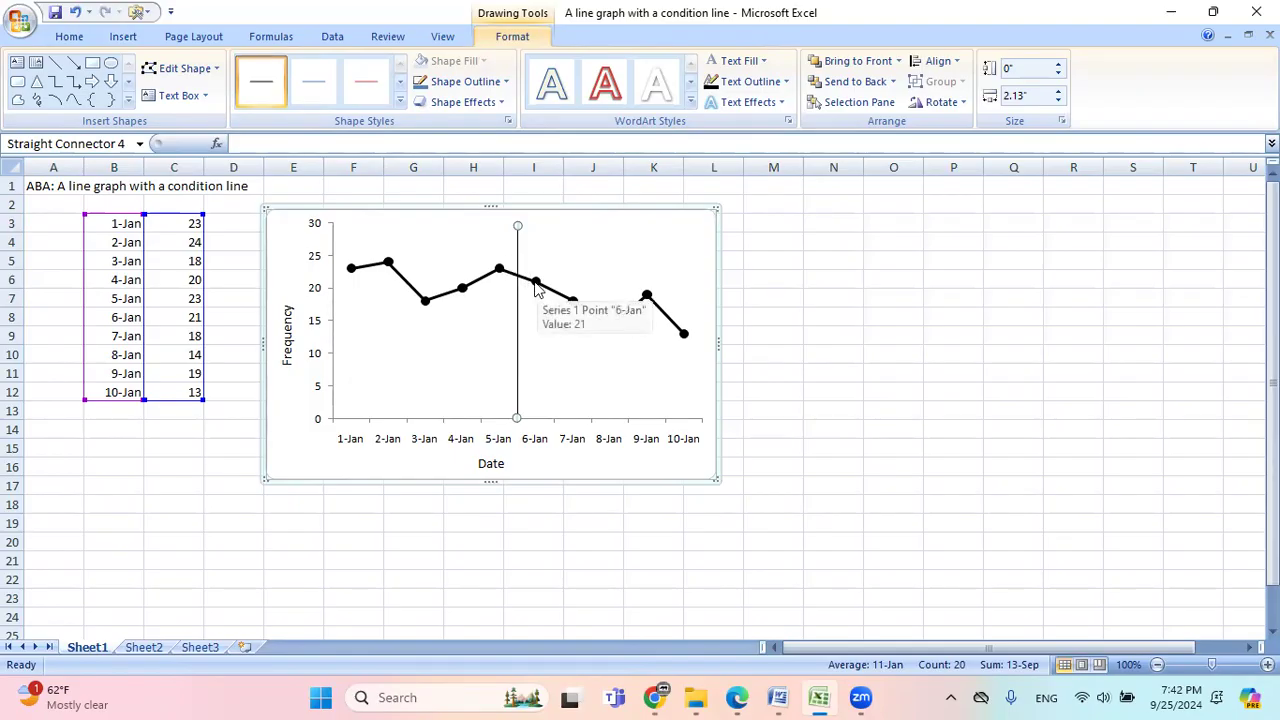
{"action": "left_click", "coordinate": [537, 289]}
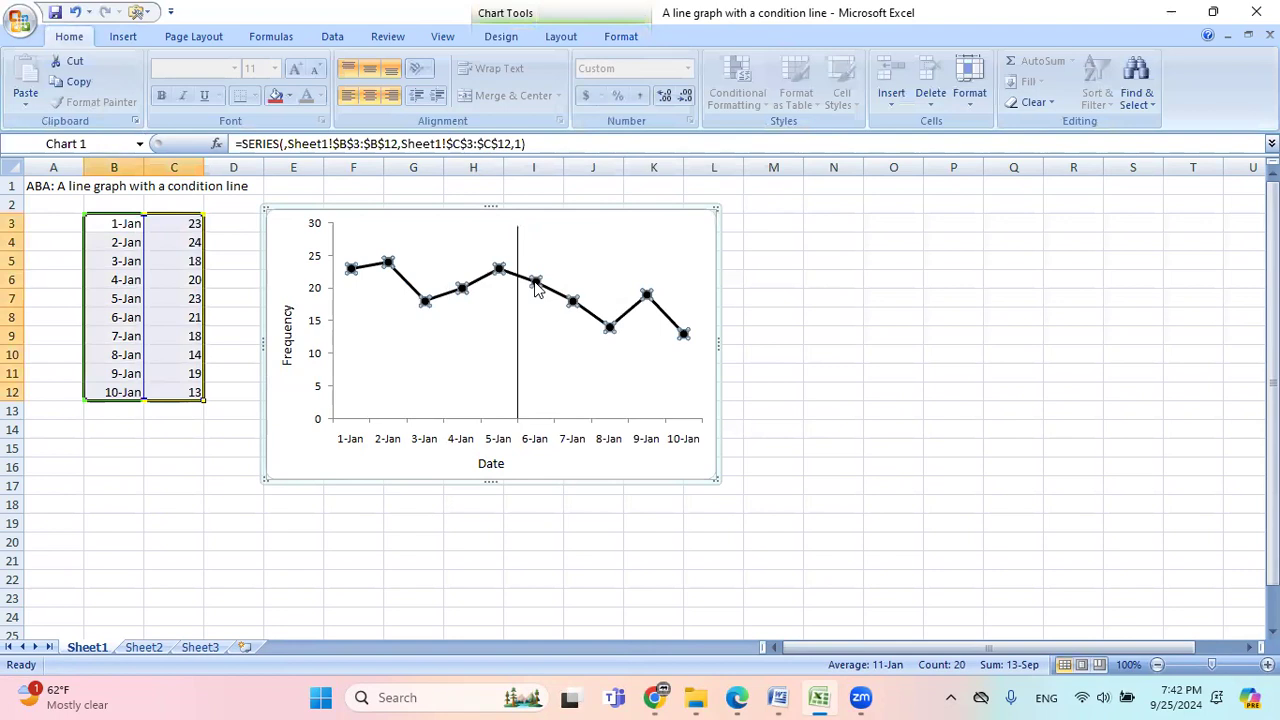
{"action": "left_click", "coordinate": [536, 286]}
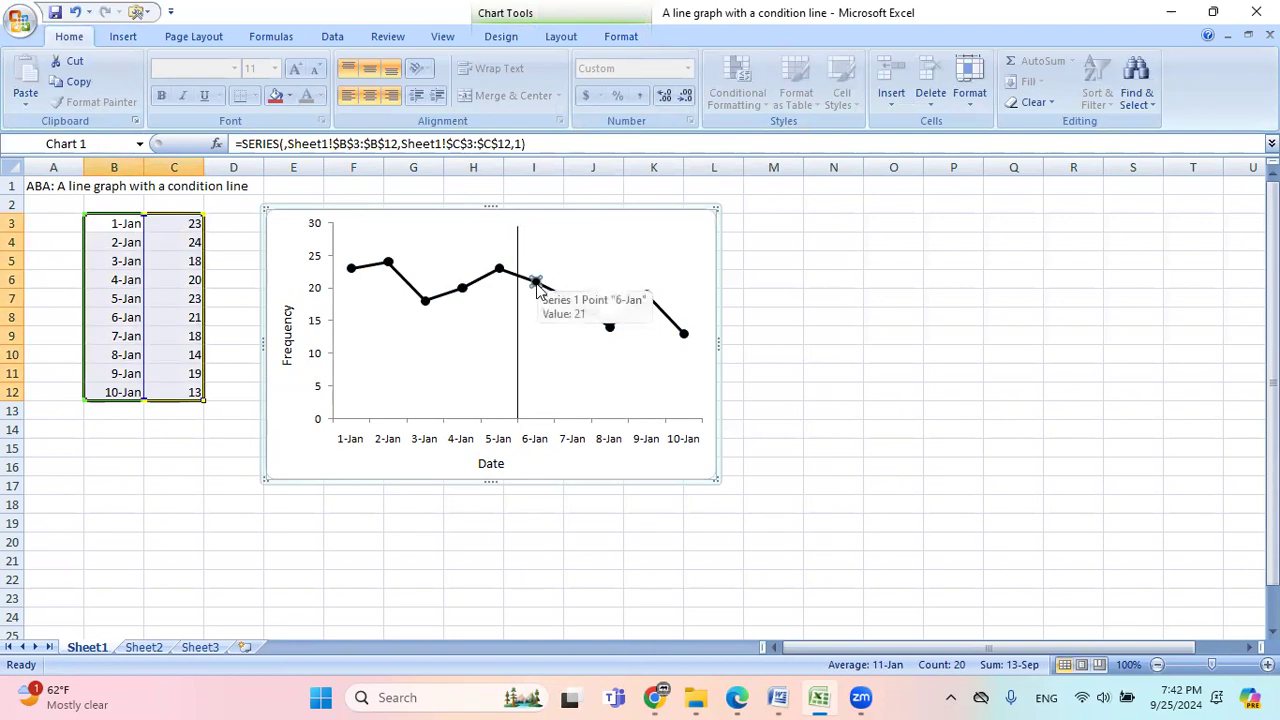
{"action": "right_click", "coordinate": [535, 283]}
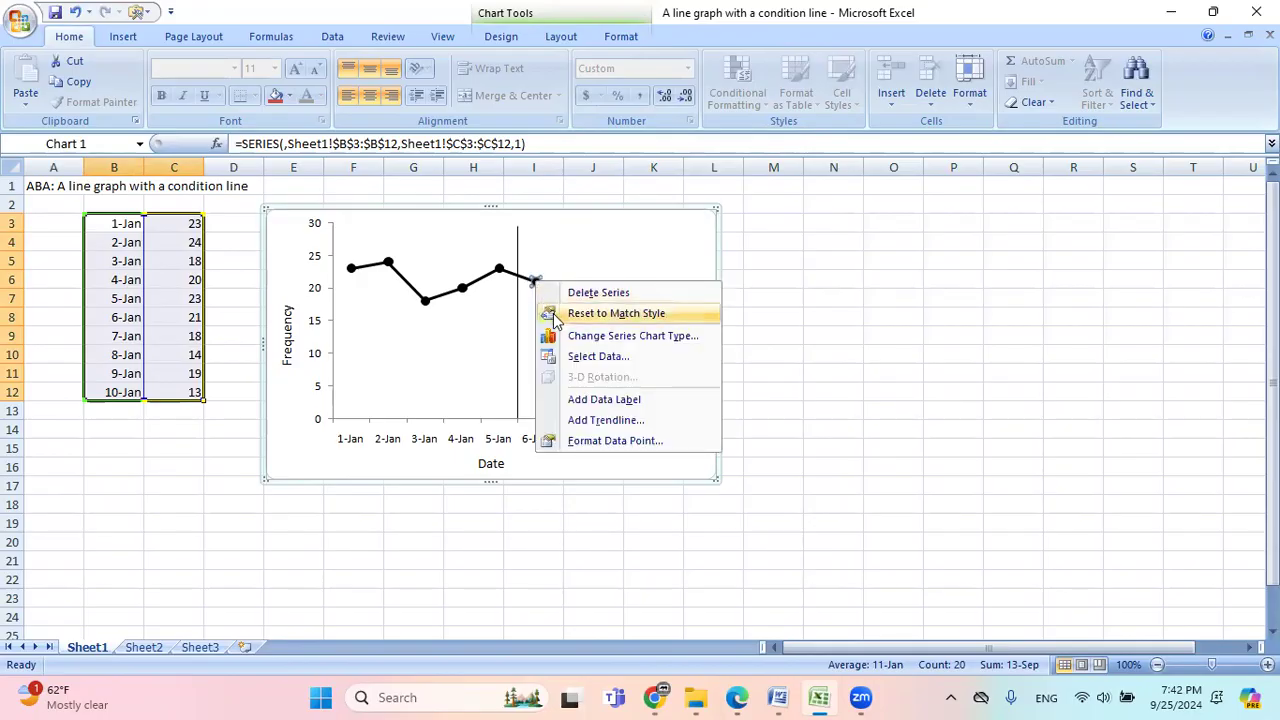
{"action": "left_click", "coordinate": [614, 441]}
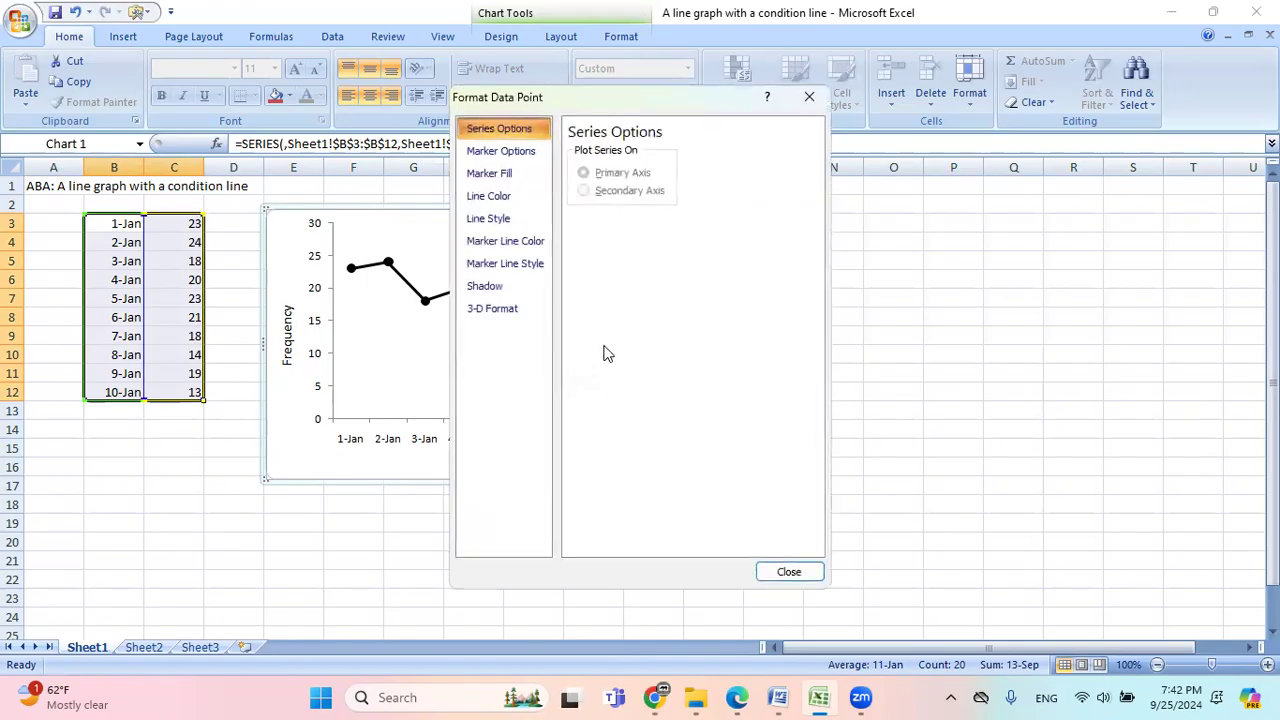
{"action": "left_click", "coordinate": [503, 200]}
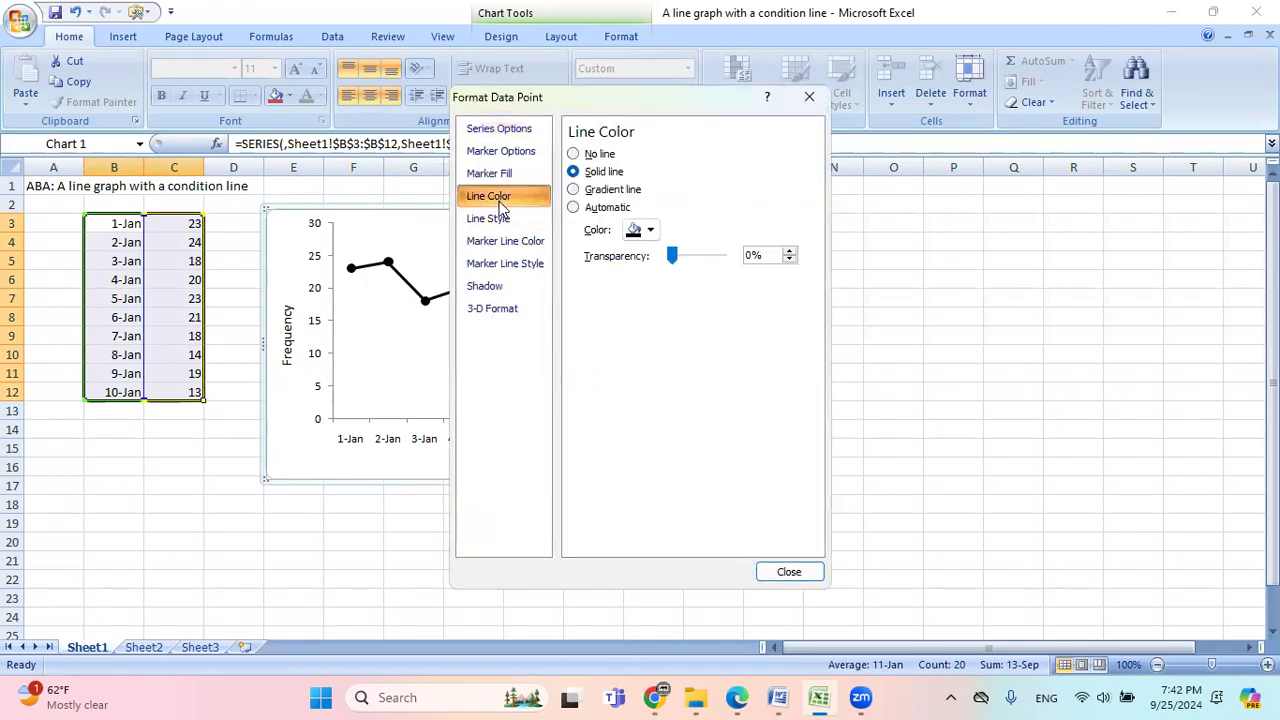
{"action": "left_click", "coordinate": [575, 155]}
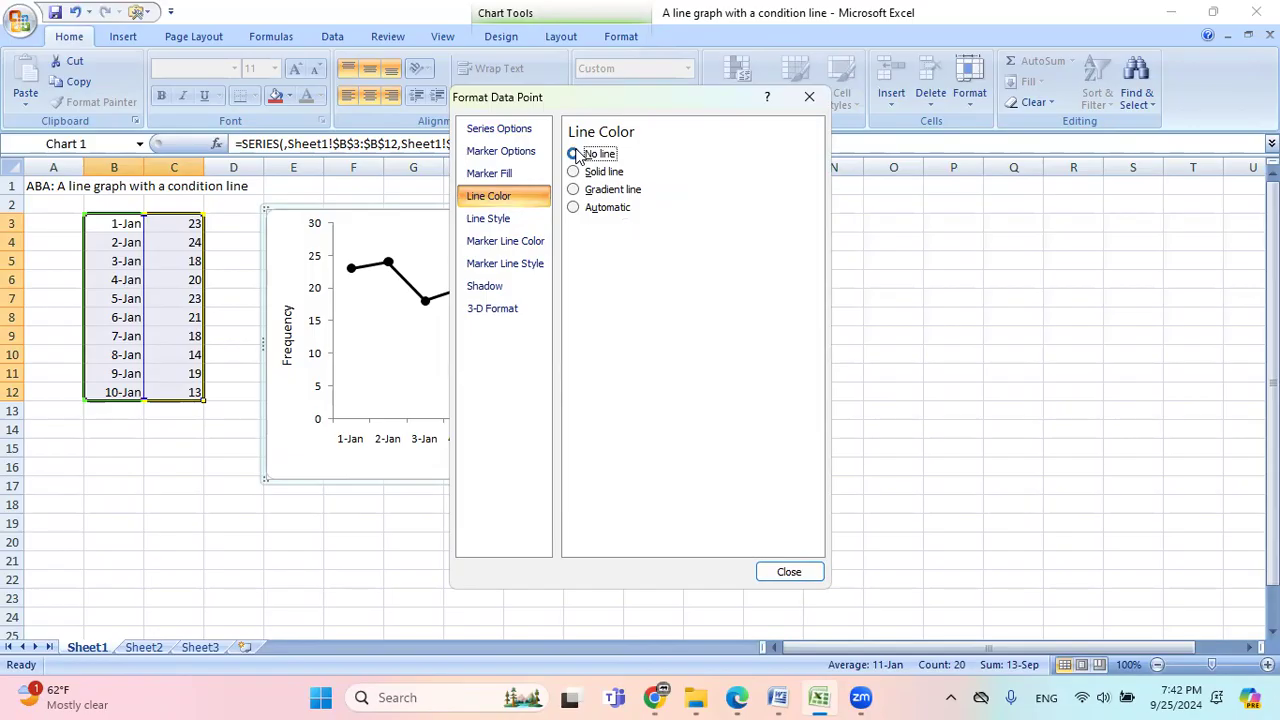
{"action": "left_click", "coordinate": [789, 571]}
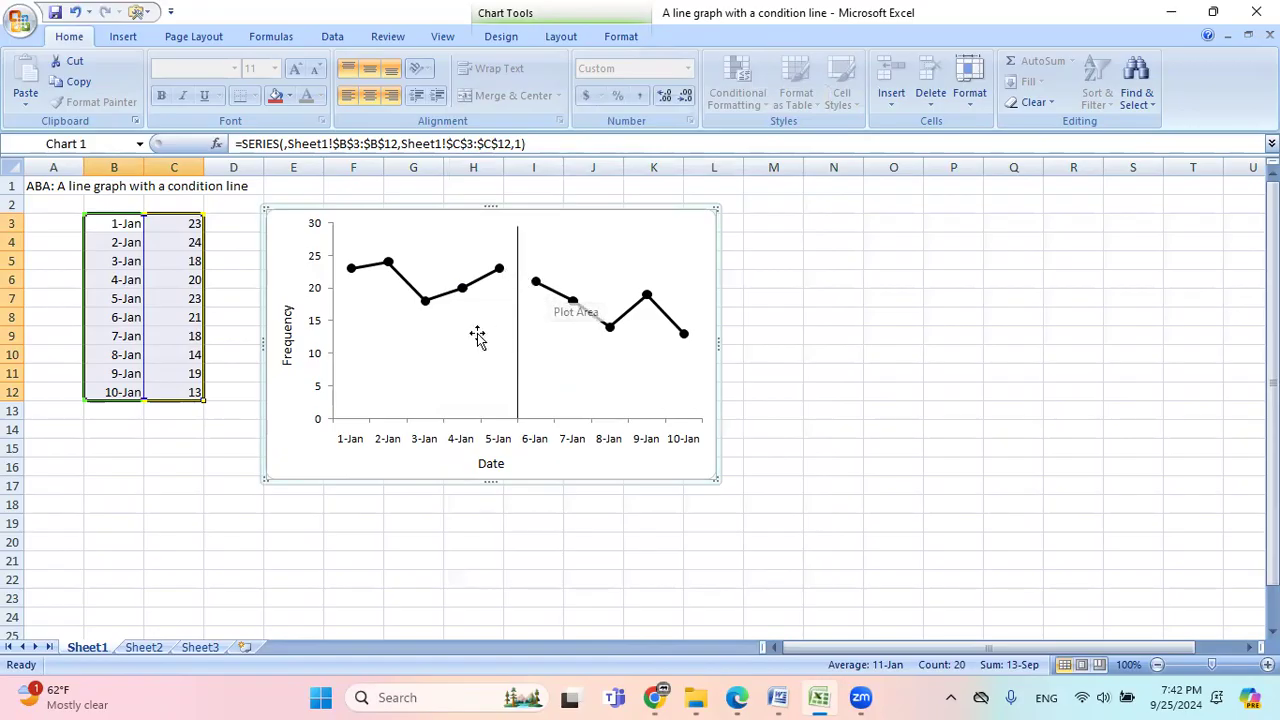
Add a text box reading "Baseline", shrink it and place it above the data before the condition line
{"action": "left_click", "coordinate": [327, 462]}
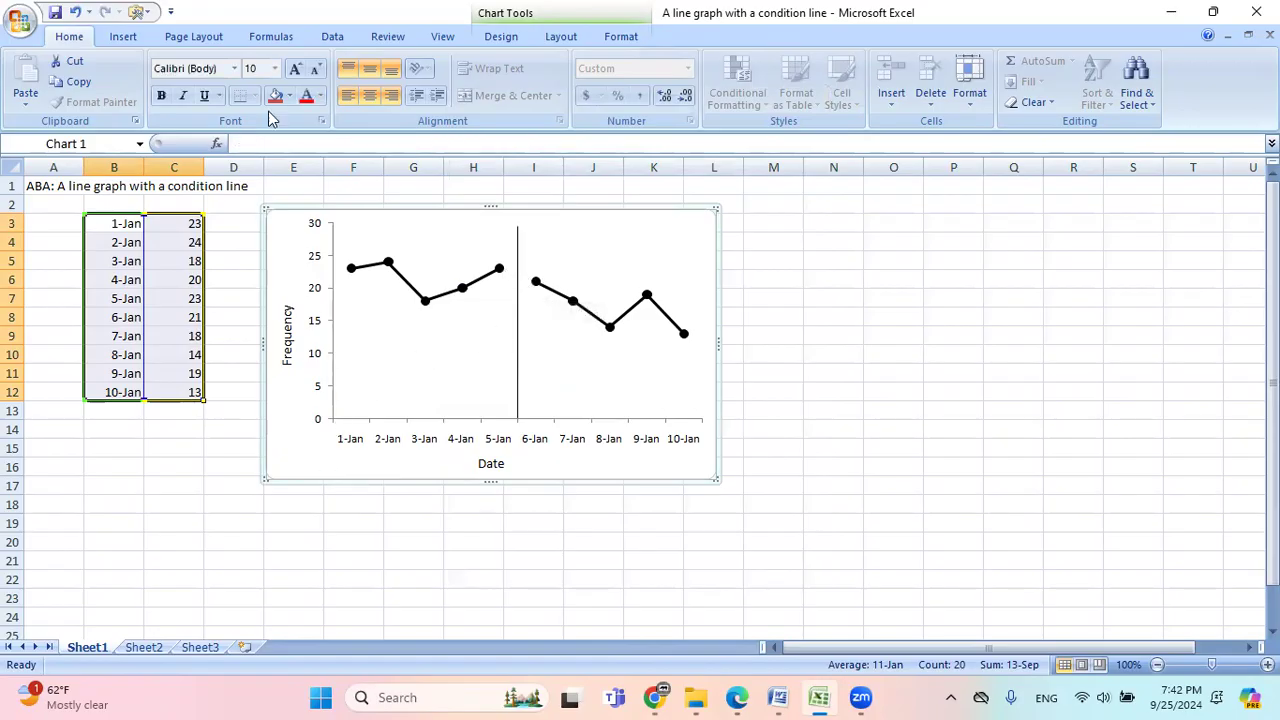
{"action": "left_click", "coordinate": [123, 37]}
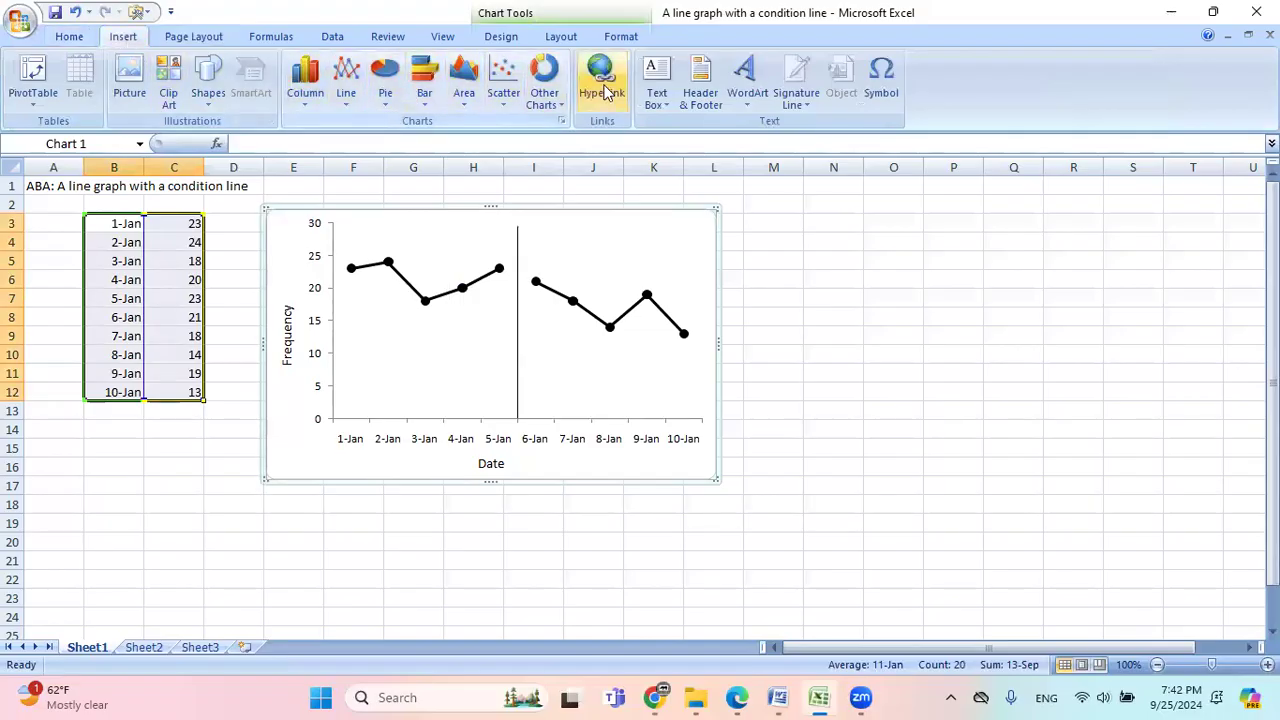
{"action": "left_click", "coordinate": [652, 95]}
{"action": "left_click_drag", "start_coordinate": [373, 349], "coordinate": [464, 440]}
{"action": "type", "text": "Baseline"}
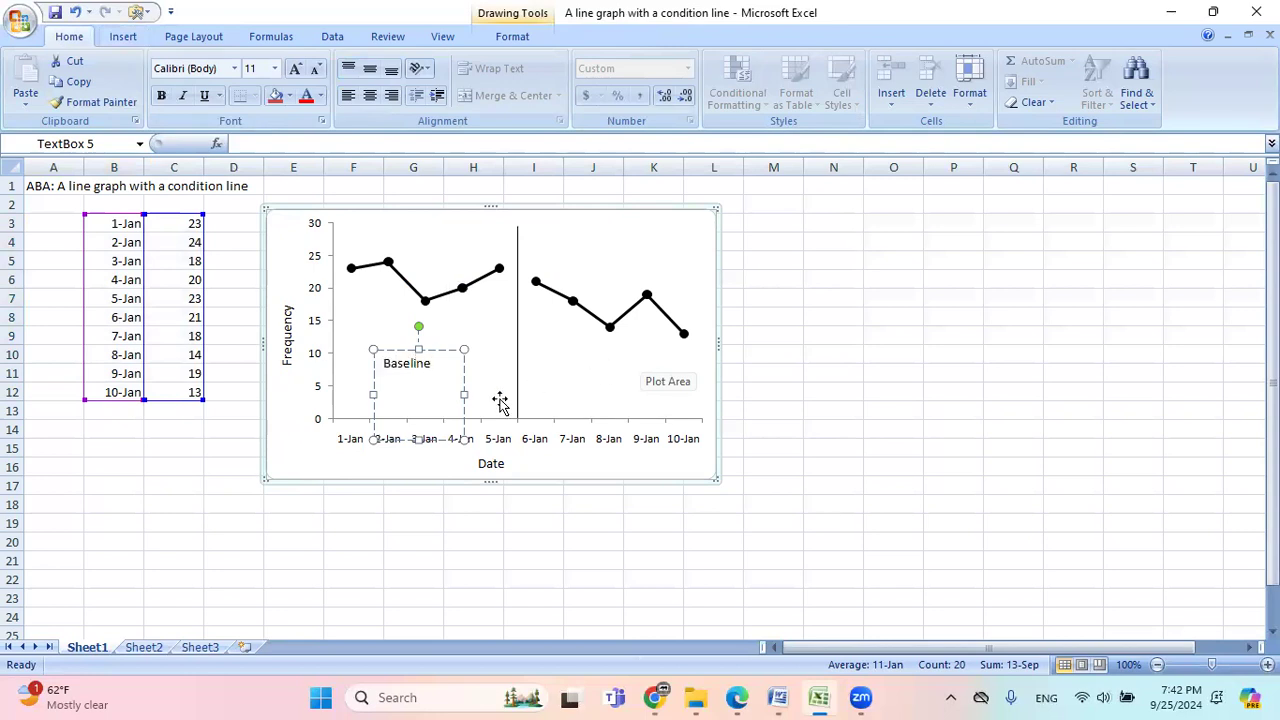
{"action": "left_click_drag", "start_coordinate": [418, 439], "coordinate": [421, 216]}
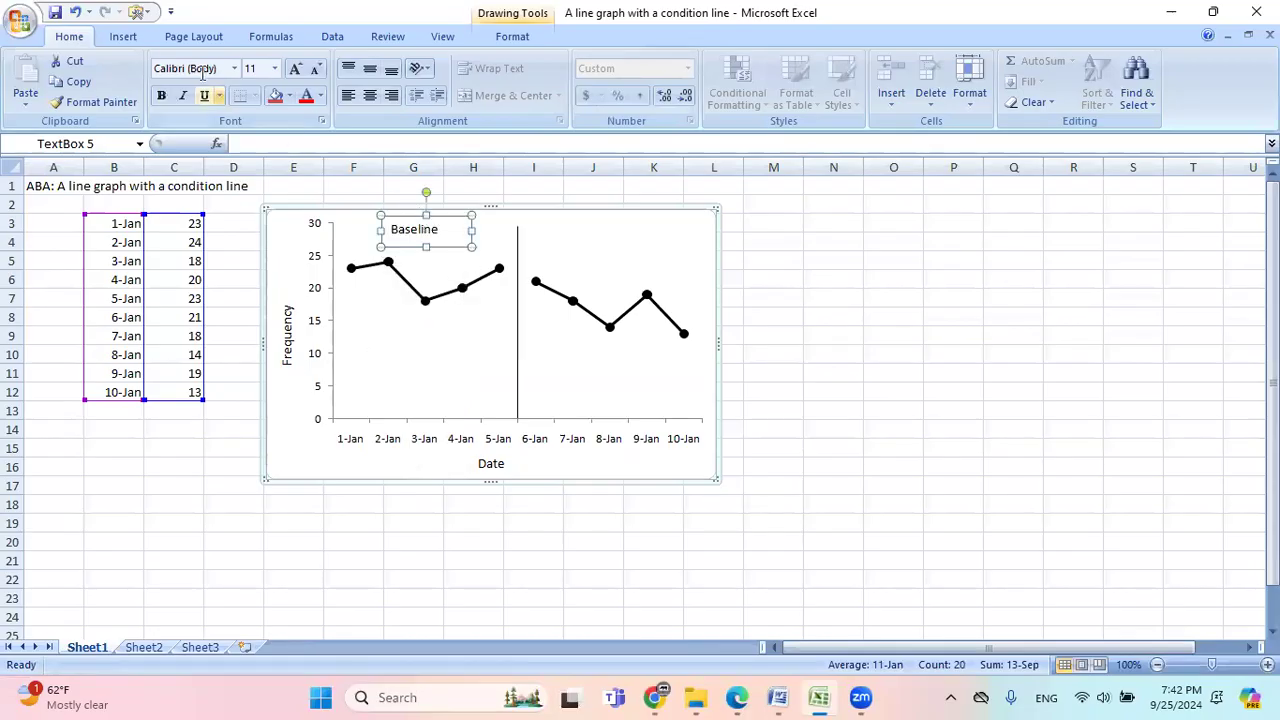
Add a text box reading "Intervention", shrink it, place it above the data after the condition line, and deselect the chart
{"action": "left_click", "coordinate": [125, 38]}
{"action": "left_click", "coordinate": [652, 75]}
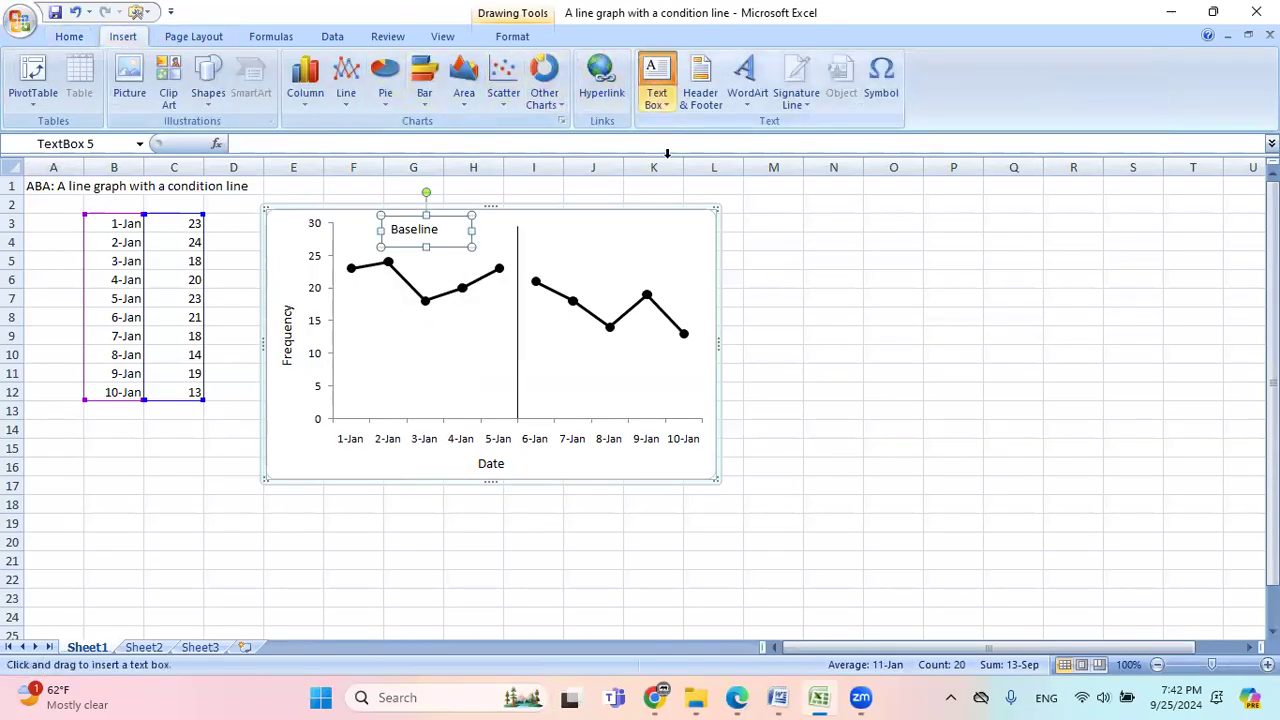
{"action": "left_click_drag", "start_coordinate": [561, 371], "coordinate": [651, 461]}
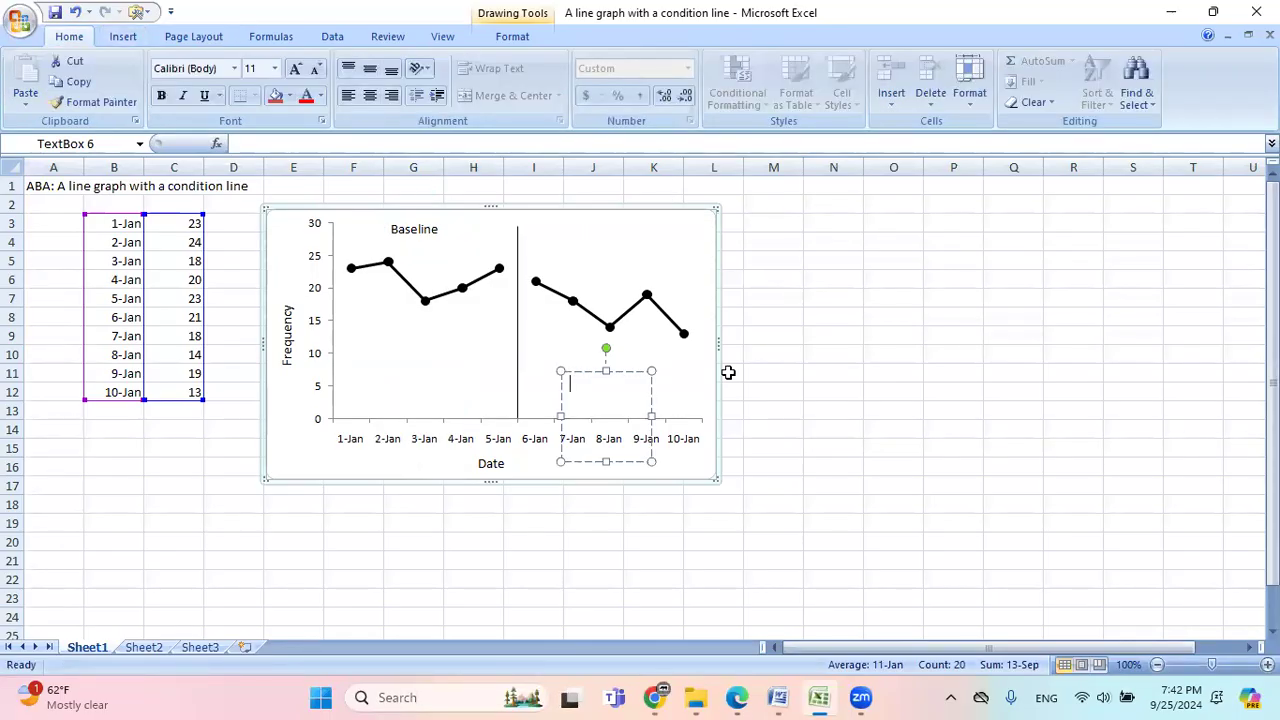
{"action": "type", "text": "Intervention"}
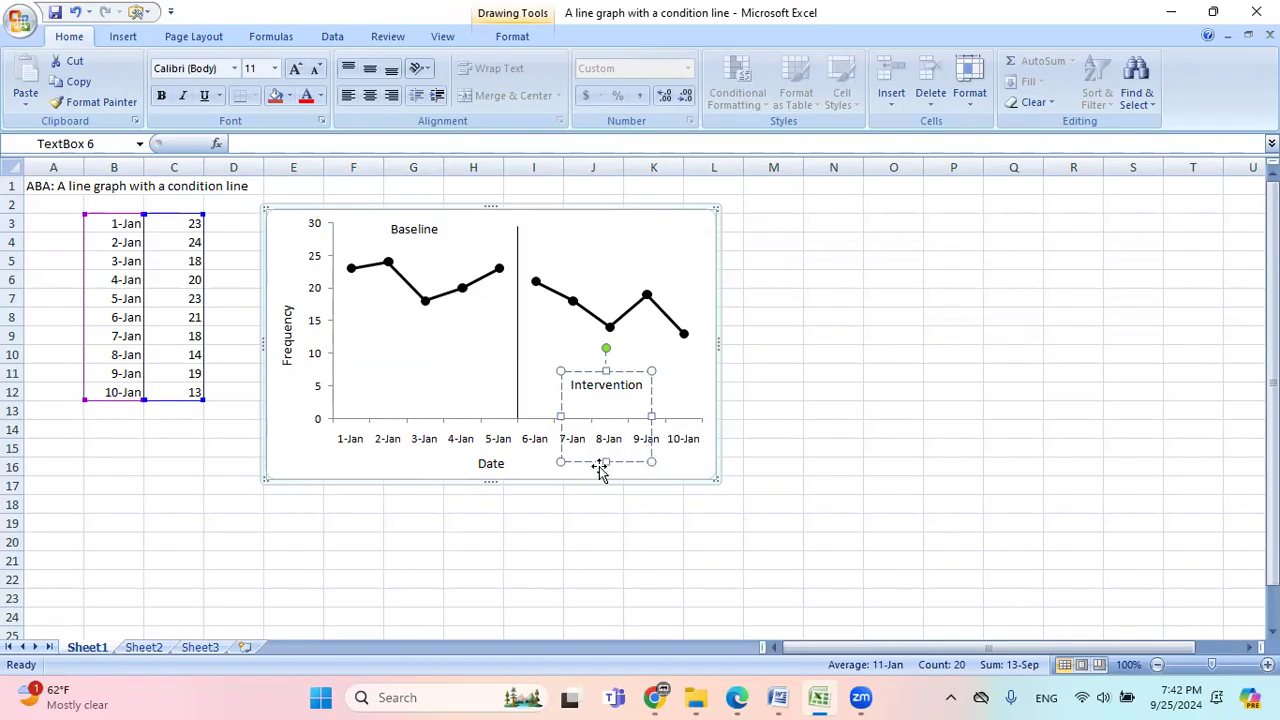
{"action": "left_click_drag", "start_coordinate": [607, 465], "coordinate": [612, 215]}
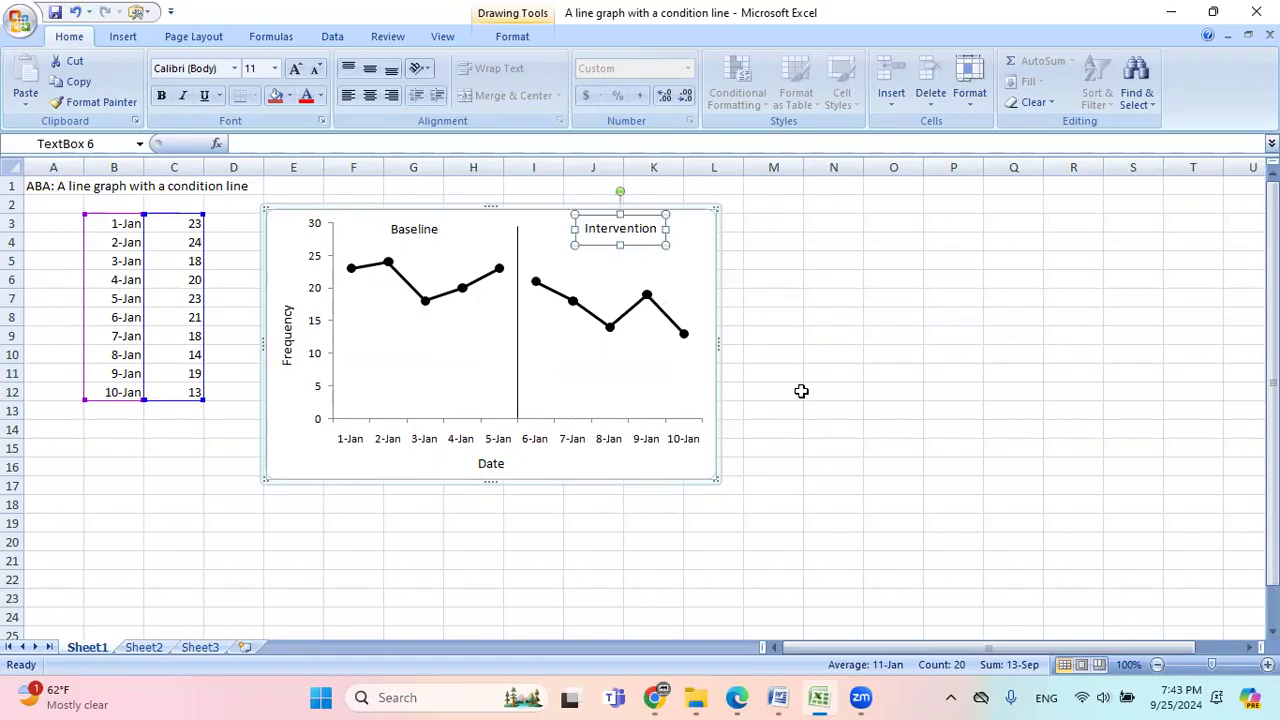
{"action": "left_click", "coordinate": [863, 452]}
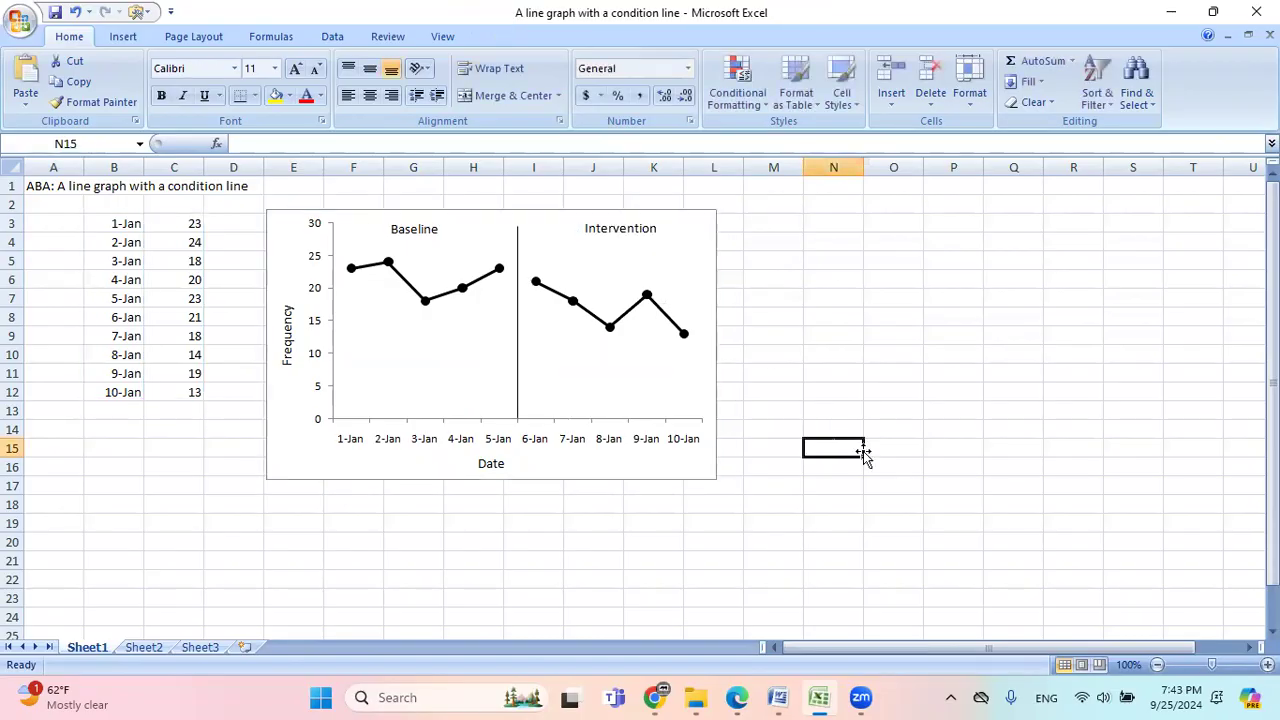